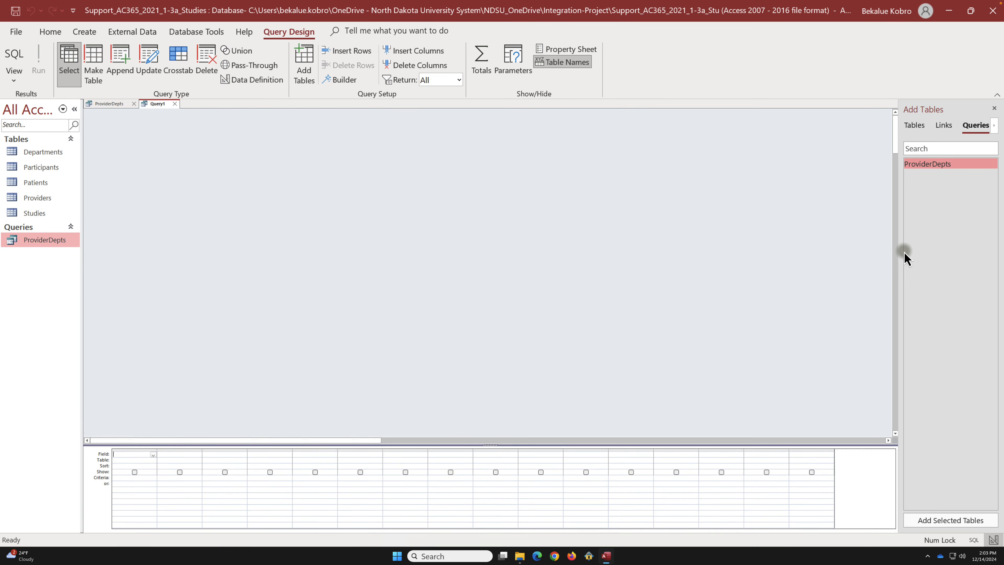
- Add the Patients and Participants tables to the query design and enlarge their field lists to show every field
left_click(914, 125)
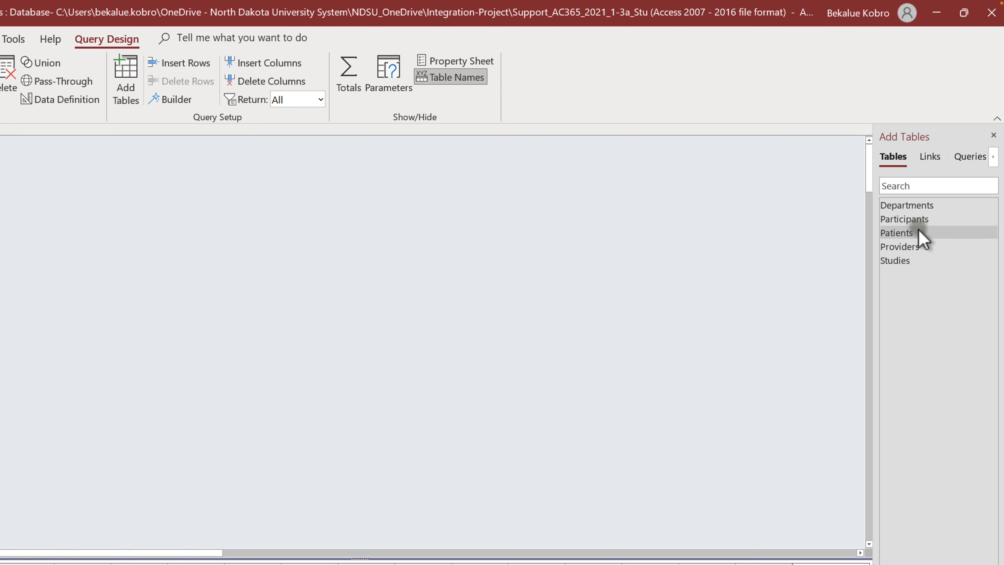
left_click_drag(916, 232, 367, 231)
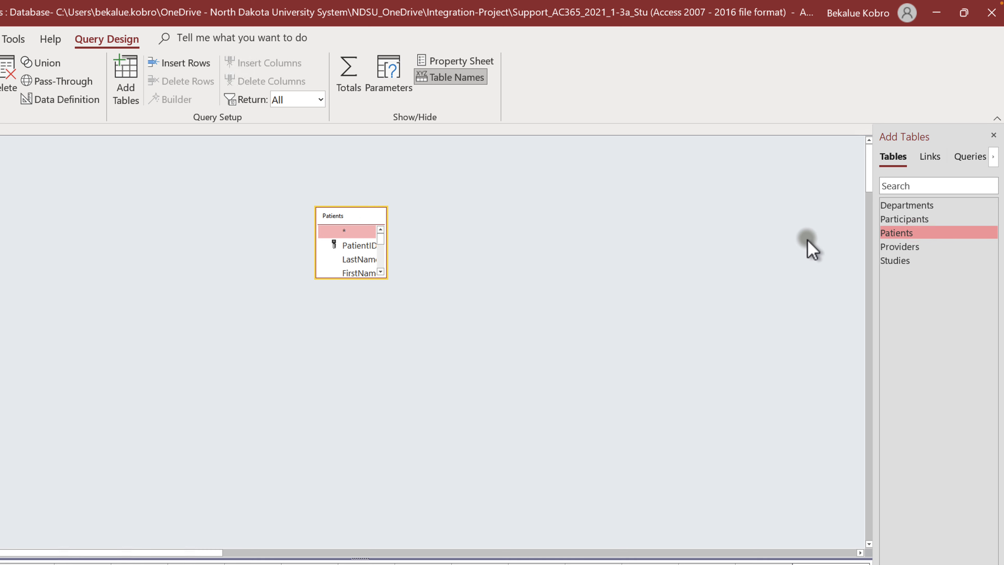
double_click(381, 208)
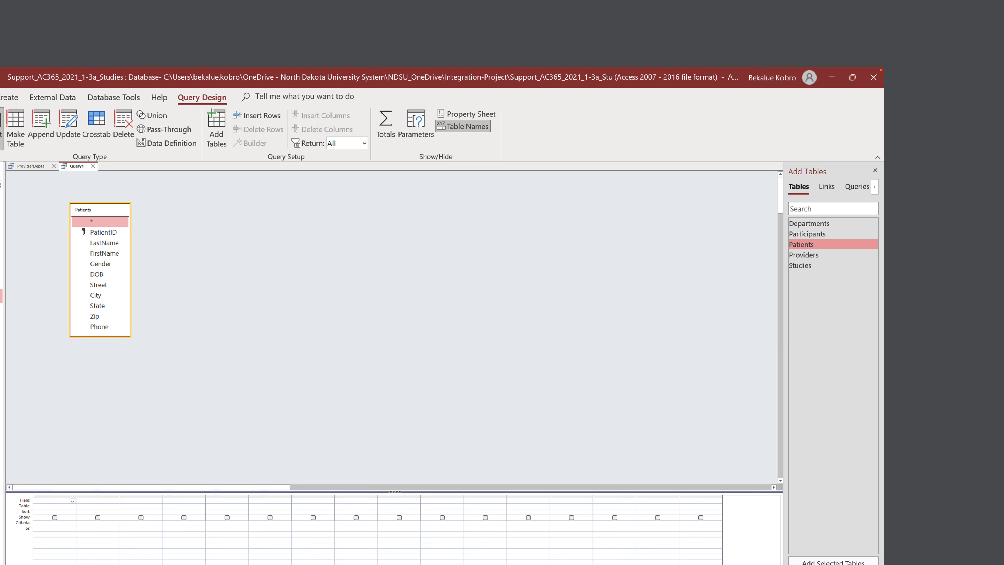
left_click_drag(806, 234, 259, 222)
double_click(254, 209)
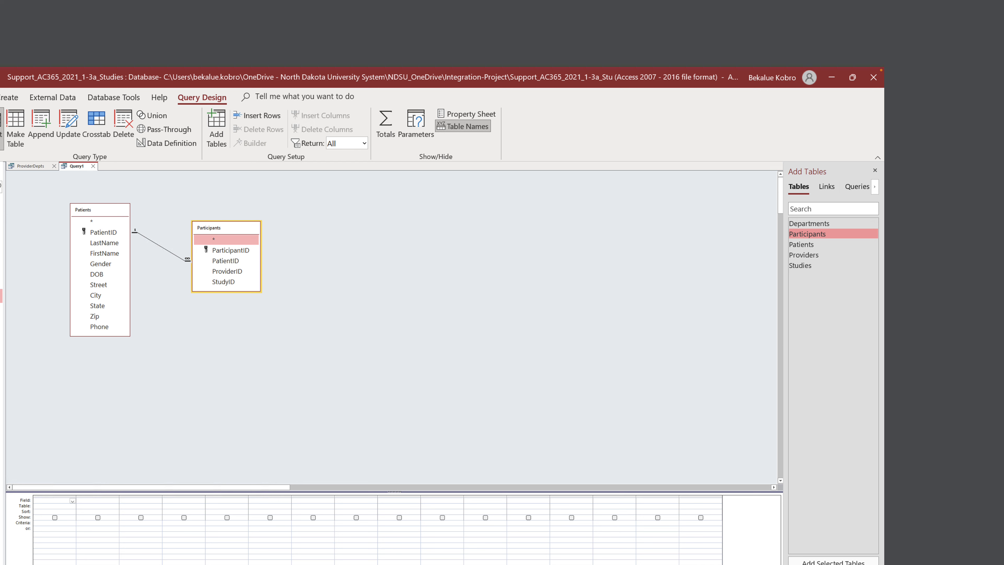
- Add the Studies table, expand its field list to show every field, and place it beside the Participants table
left_click_drag(801, 265, 488, 281)
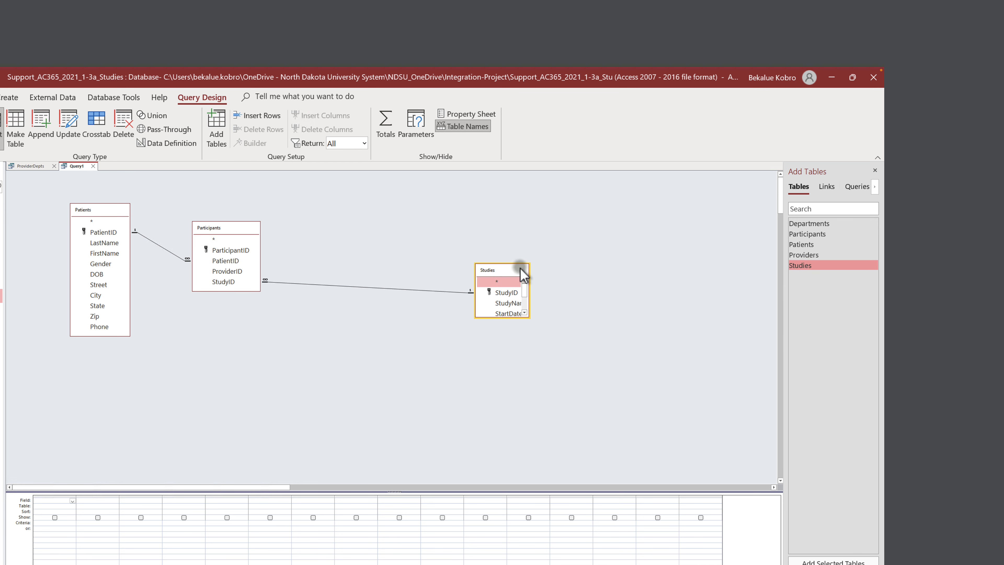
double_click(529, 319)
left_click_drag(517, 269, 375, 202)
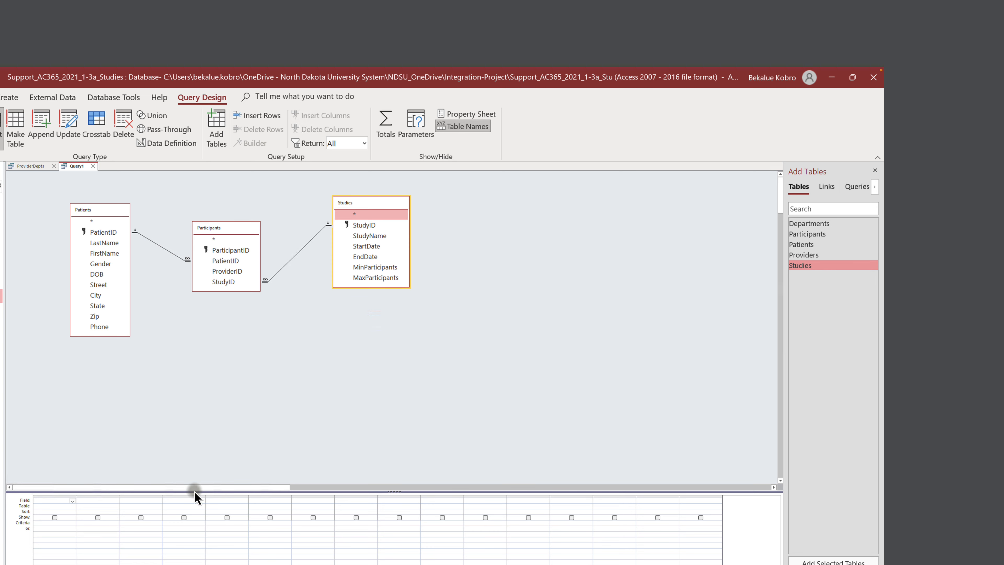
- Add StudyName from the Studies table as the first field of the query grid
left_click(72, 500)
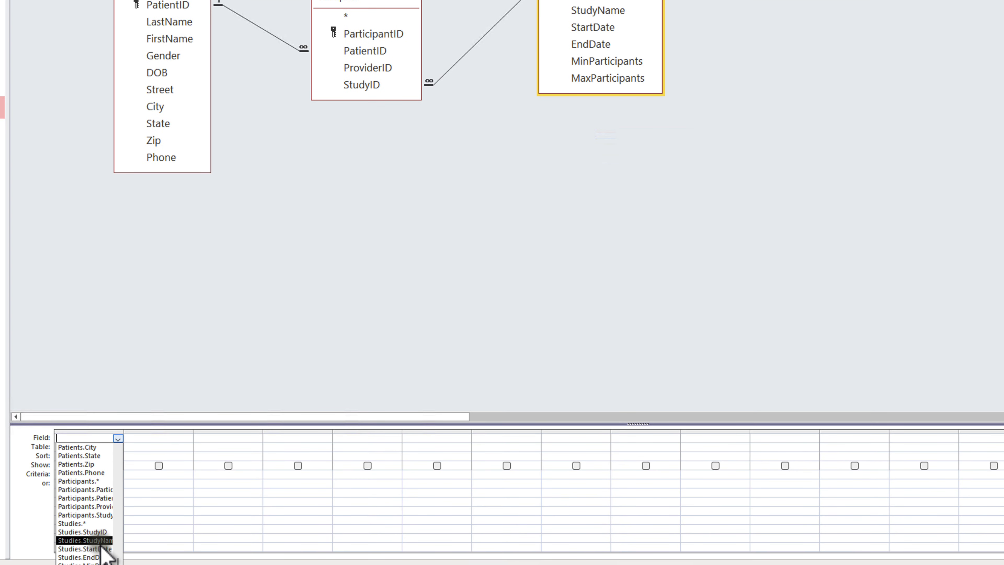
left_click(99, 540)
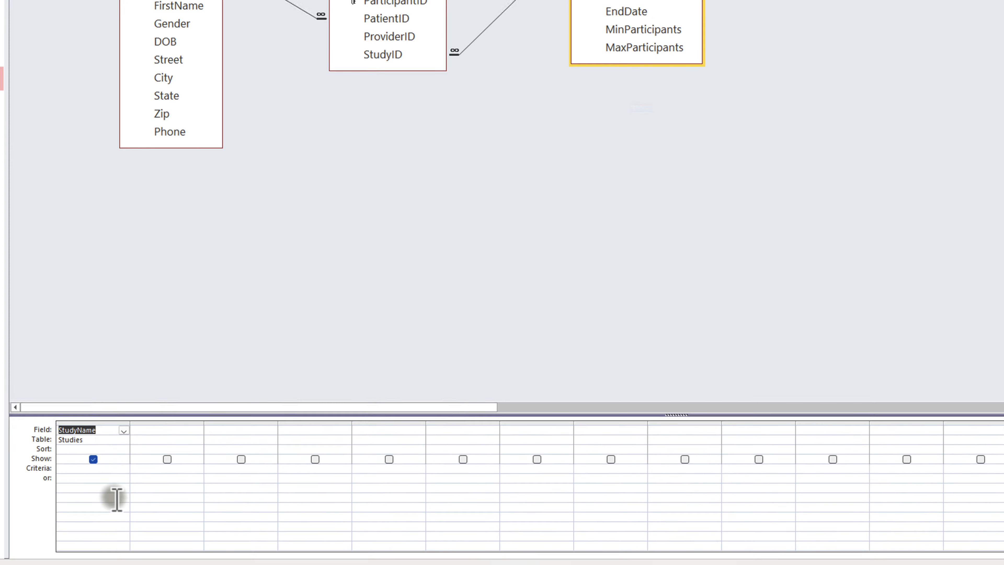
left_click(184, 348)
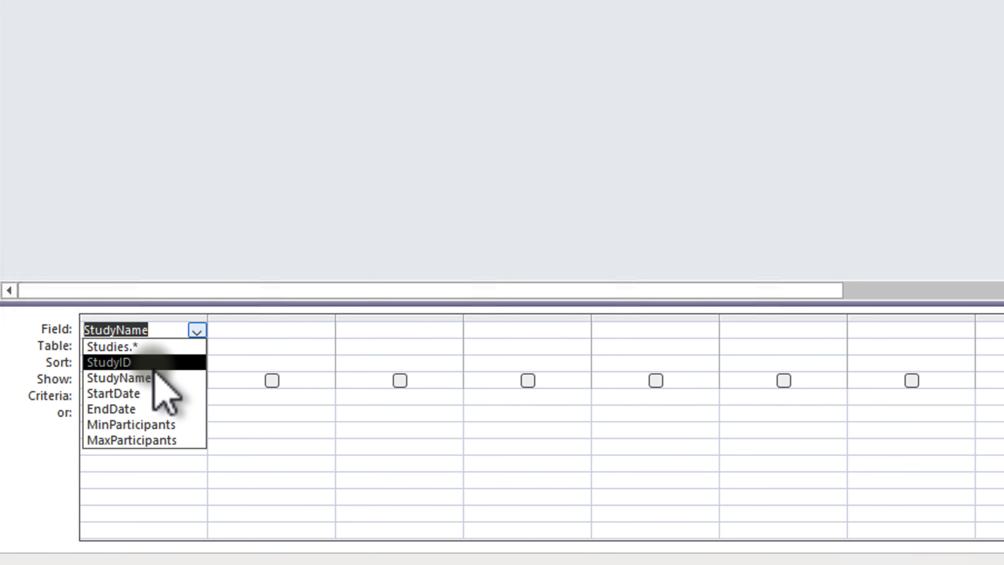
- Set the second query column to the Patients table and choose PatientID as its field
left_click(243, 330)
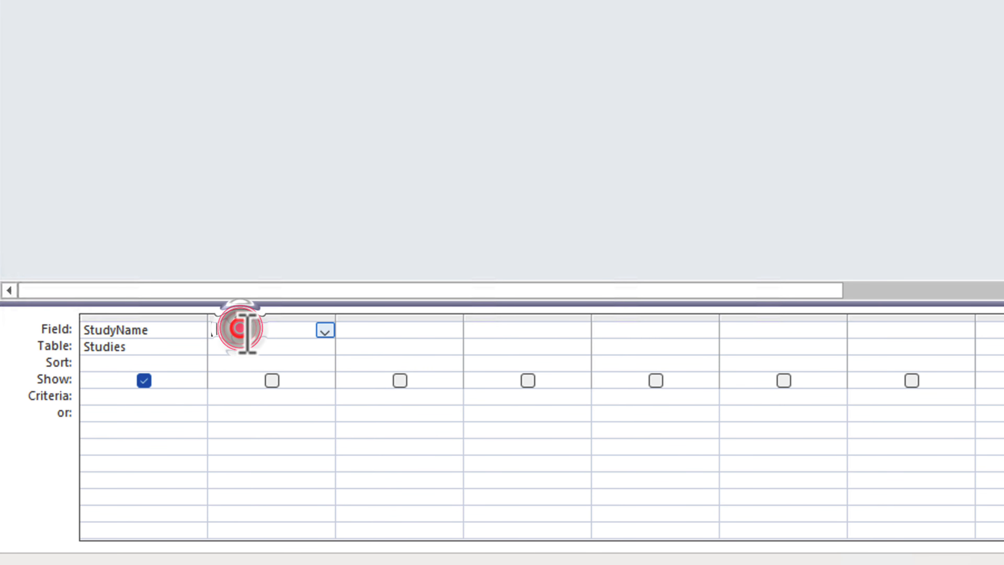
left_click(250, 344)
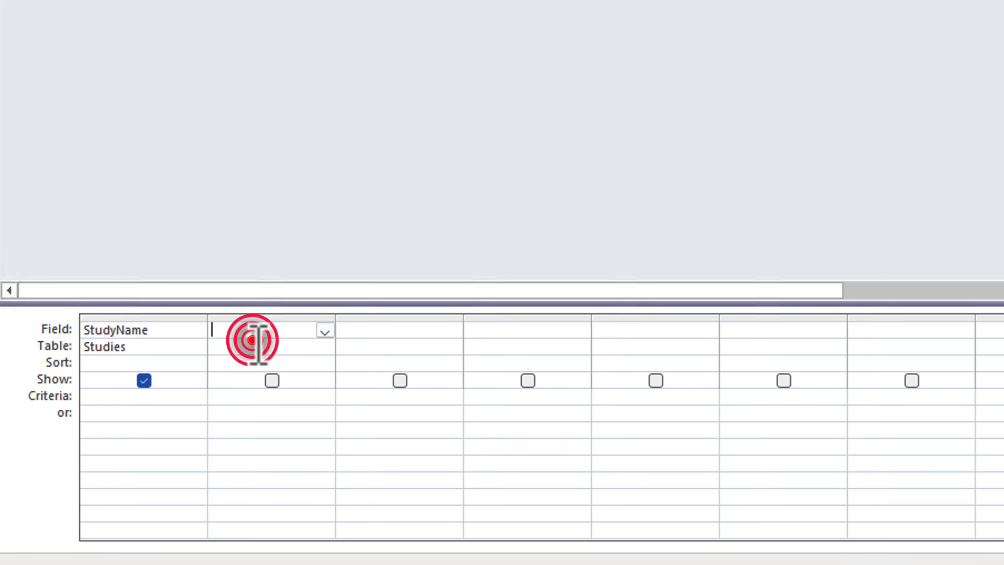
left_click(322, 344)
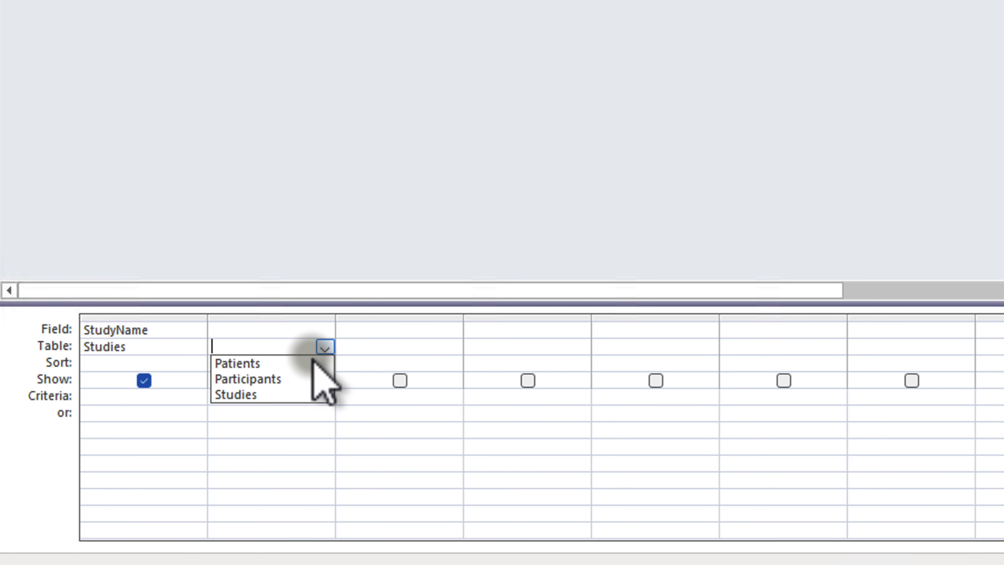
left_click(298, 360)
left_click(296, 335)
left_click(325, 331)
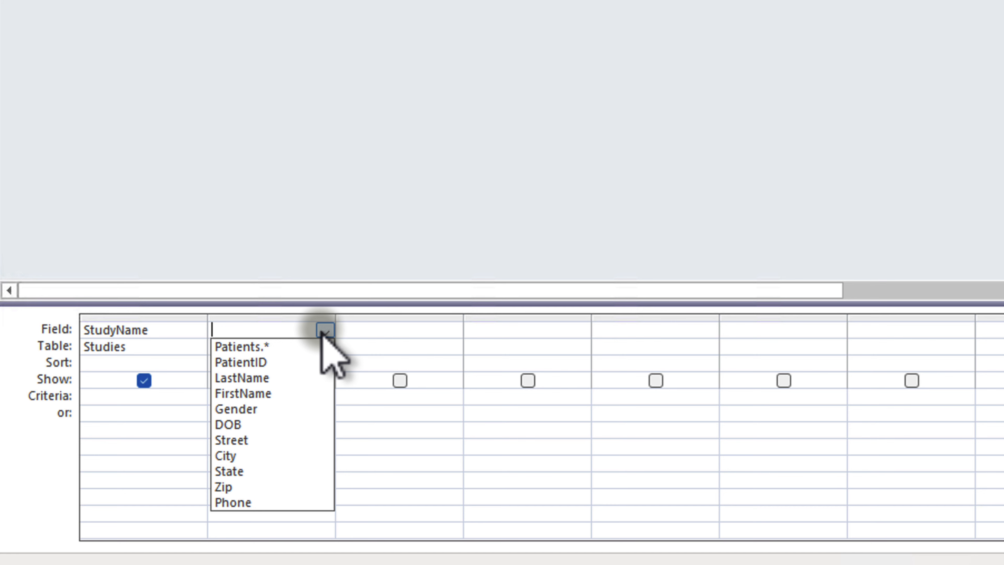
left_click(301, 358)
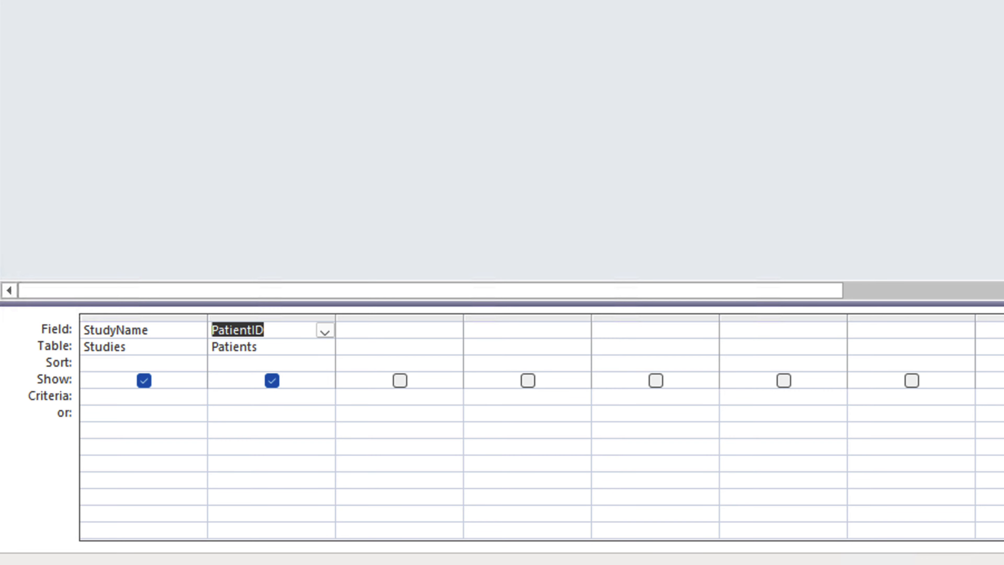
- In a widened StudyName column, set the criteria to "Arthritis" OR "Cholesterol" OR "Diabetes" OR "Hypertension" and turn off Show
left_click(142, 395)
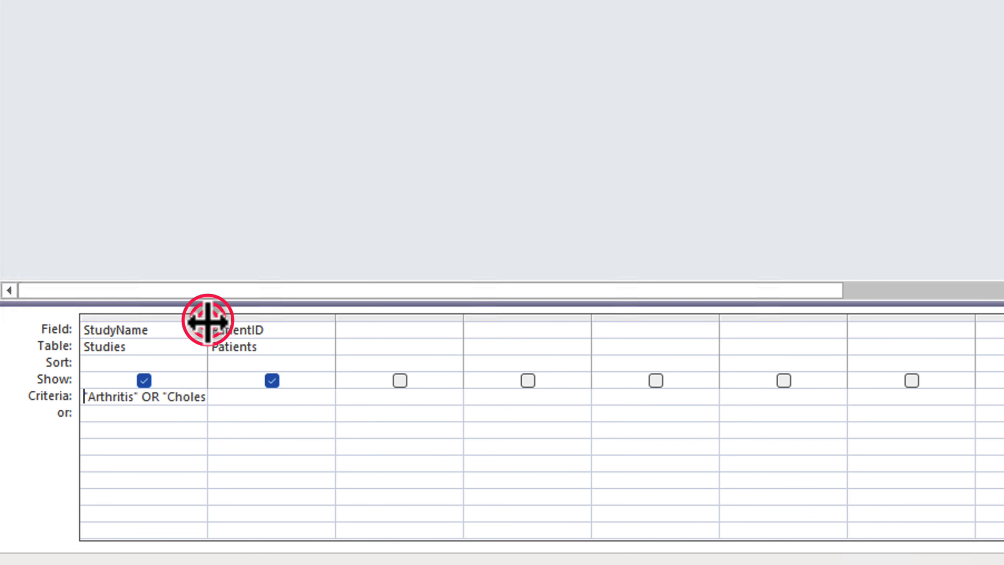
double_click(207, 319)
left_click_drag(174, 321, 591, 334)
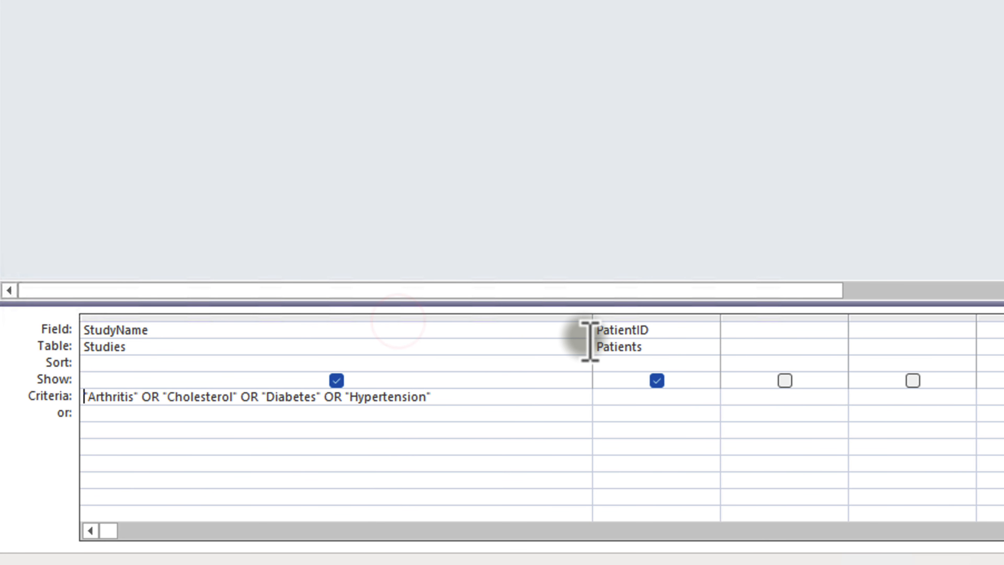
left_click(200, 391)
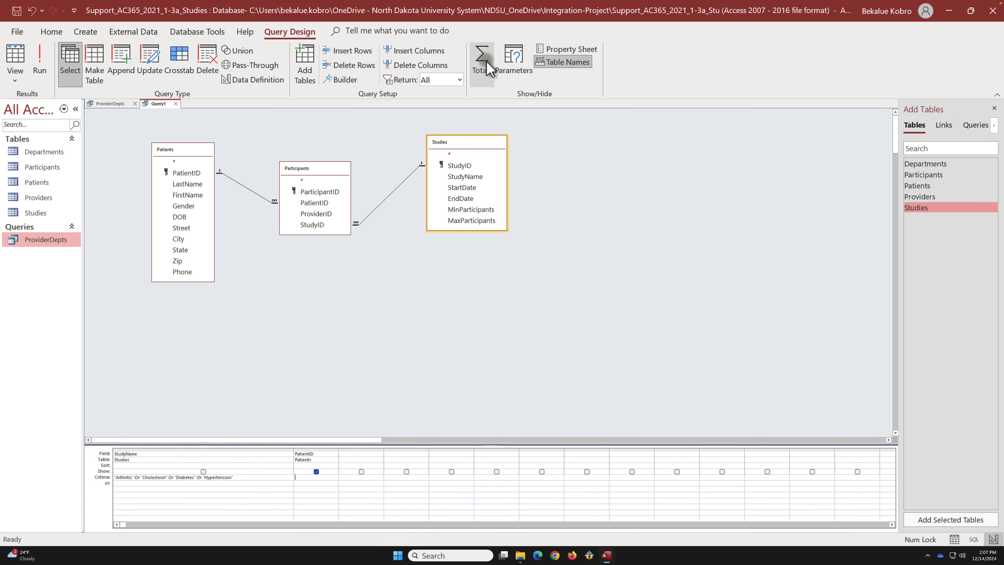
- Turn on Totals to group by StudyName with a Count of PatientID, and show StudyName in the results
left_click(489, 66)
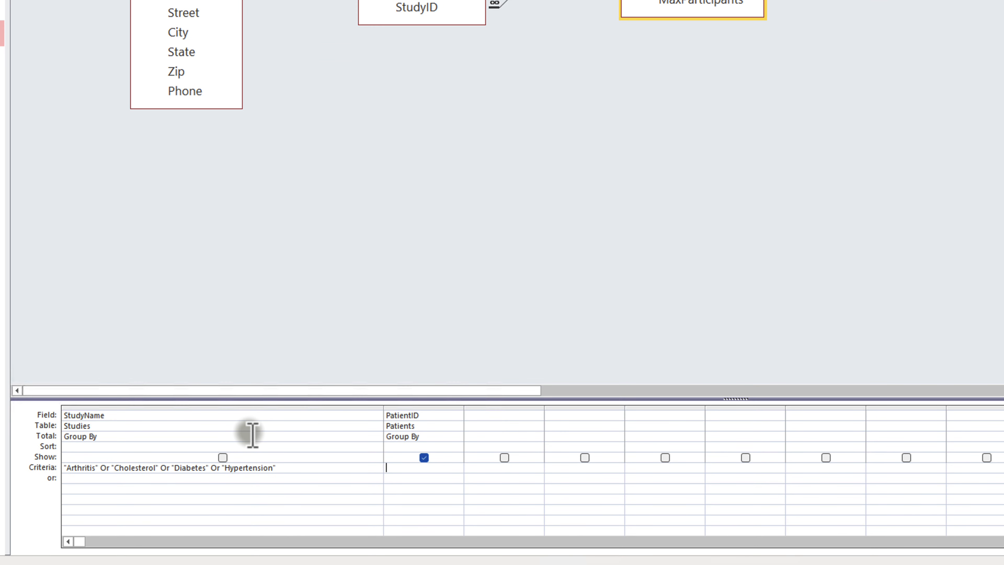
left_click(194, 435)
left_click(376, 437)
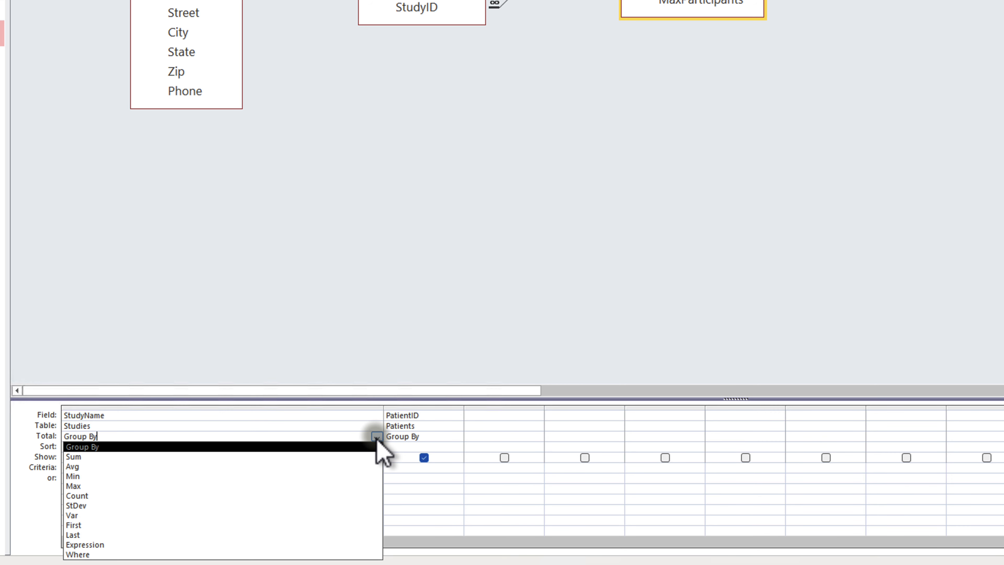
left_click(376, 437)
left_click(427, 436)
left_click(456, 436)
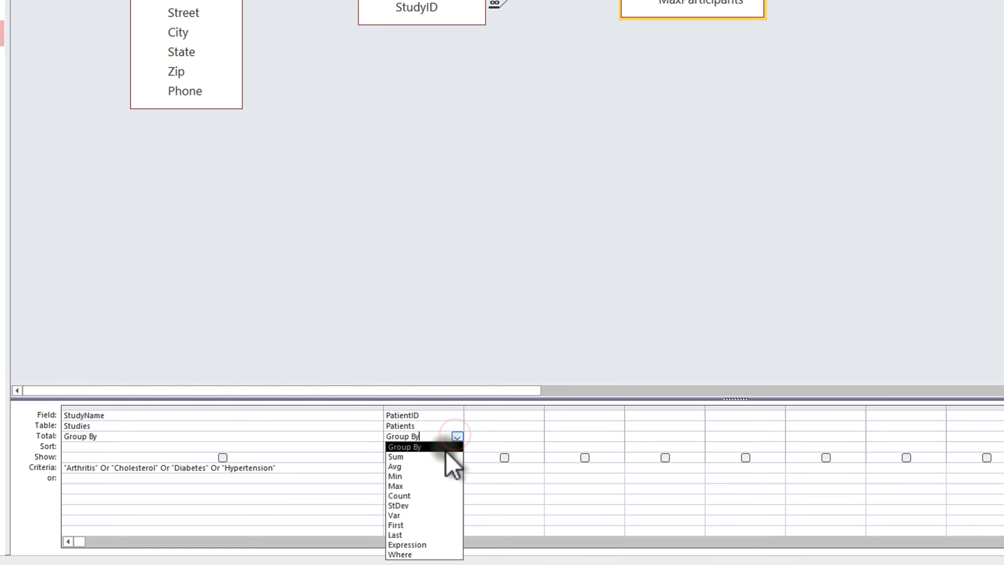
left_click(429, 495)
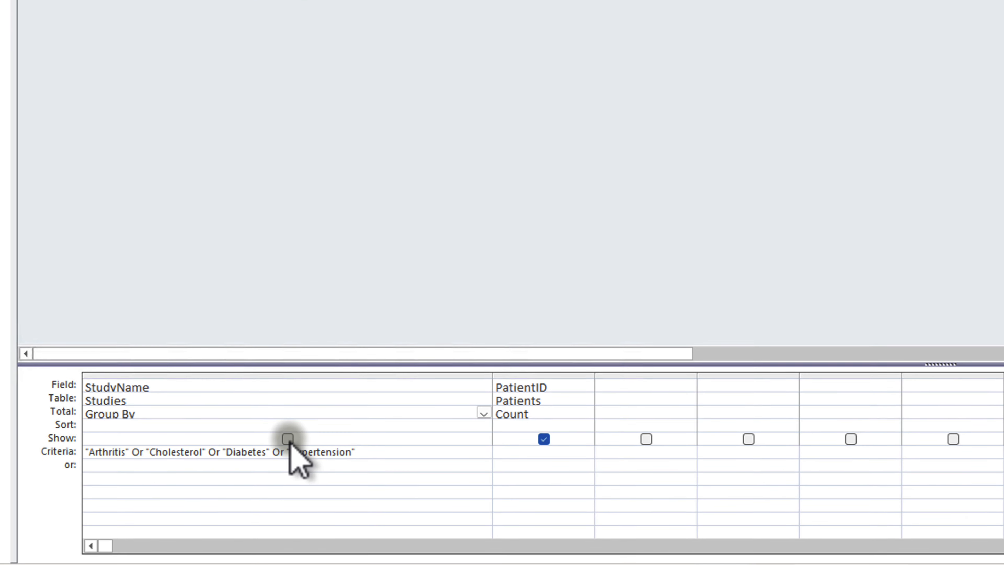
left_click(203, 477)
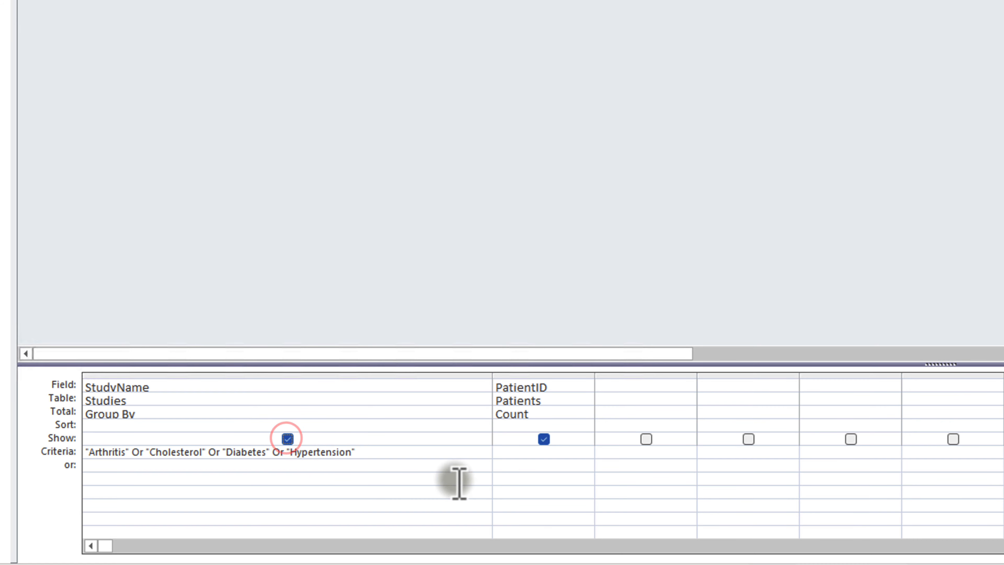
left_click(287, 438)
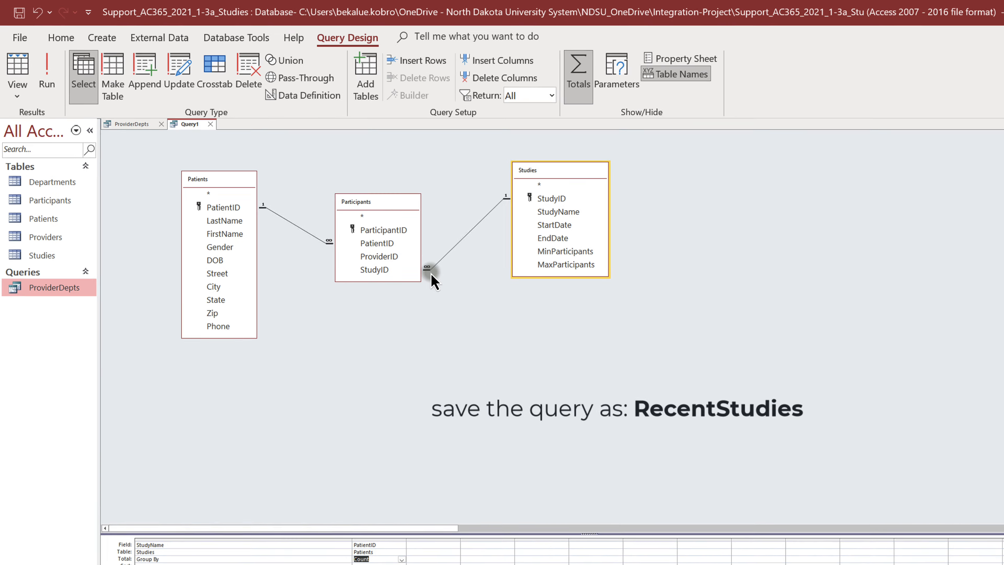
- Save the query as RecentStudies
right_click(153, 105)
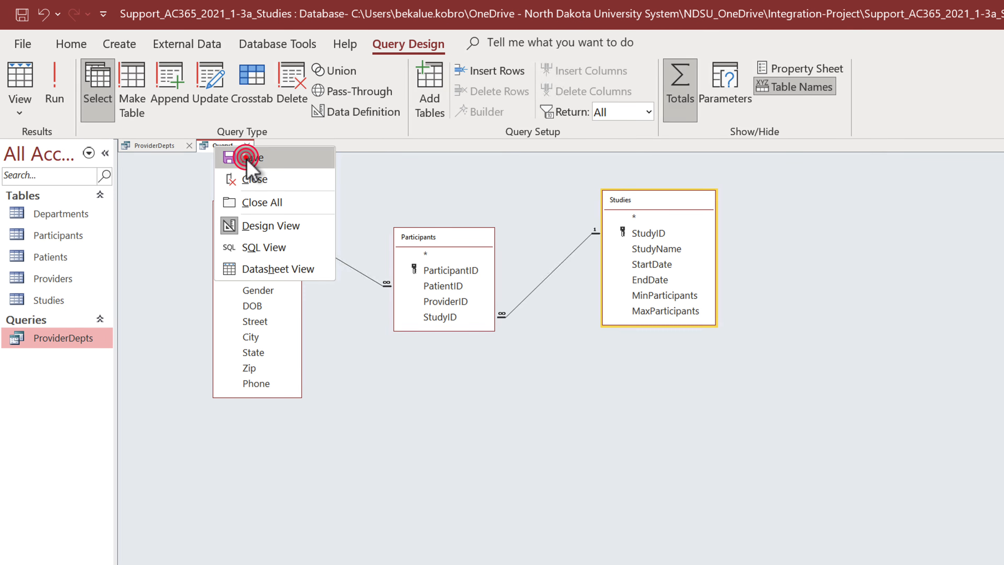
left_click(245, 157)
type("RecentStudies")
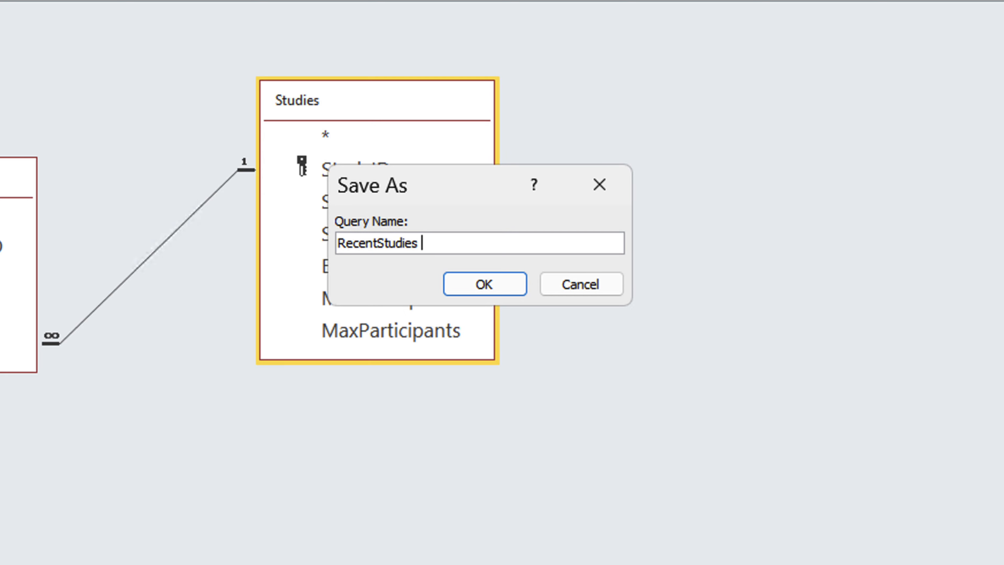
left_click(501, 286)
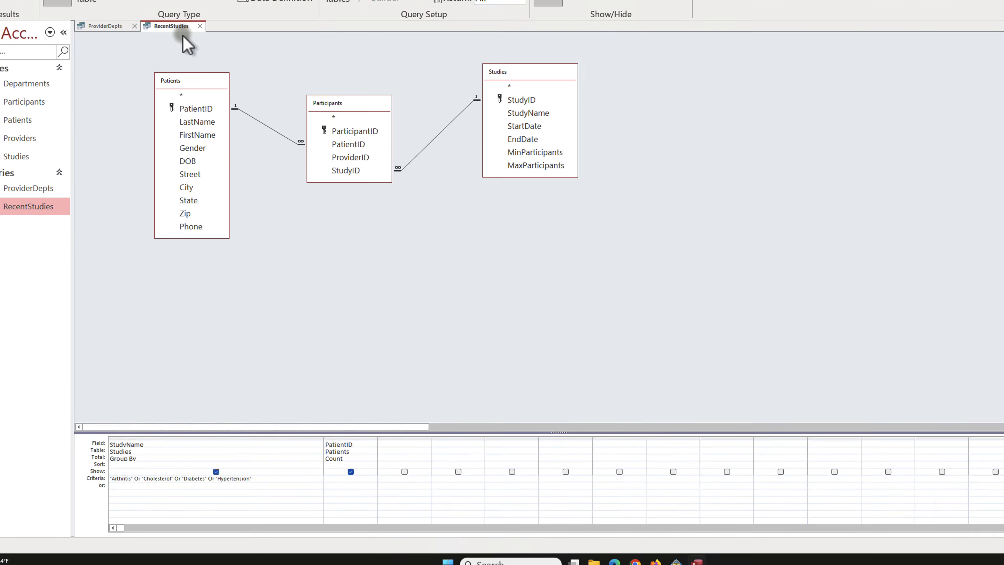
- Close the RecentStudies design and reopen the query as a datasheet to examine the patient count per study
right_click(184, 103)
left_click(194, 107)
left_click(190, 106)
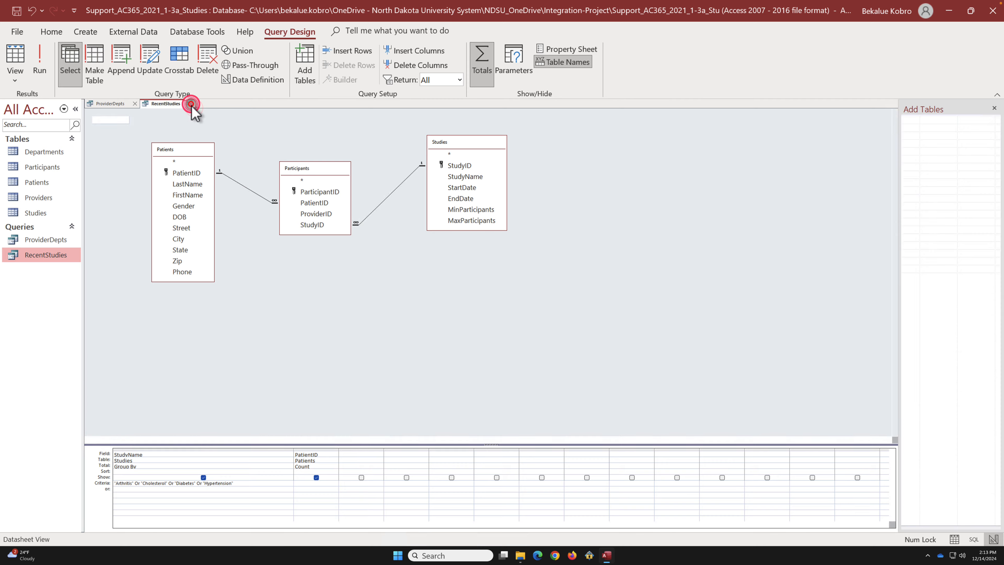
double_click(61, 255)
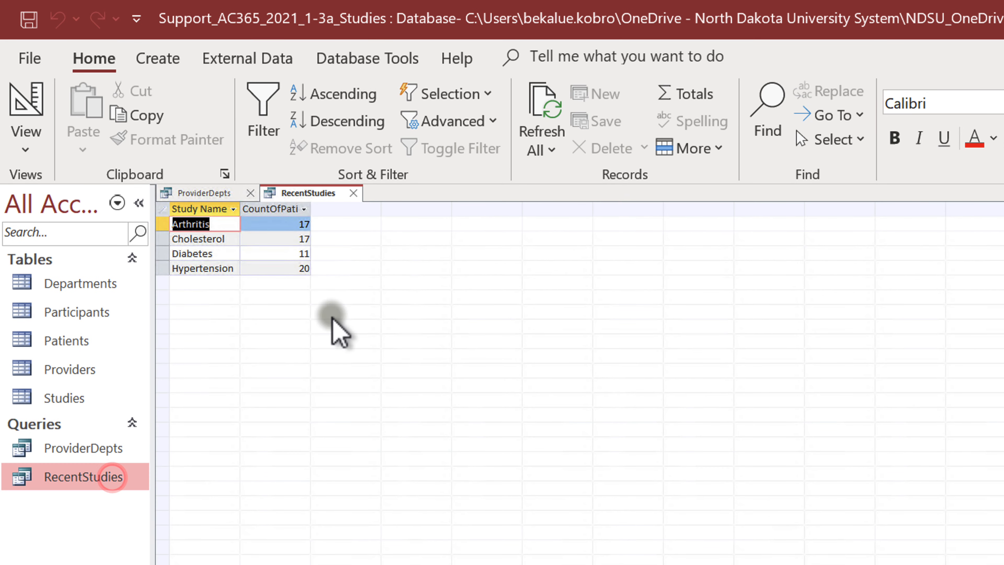
left_click(269, 304)
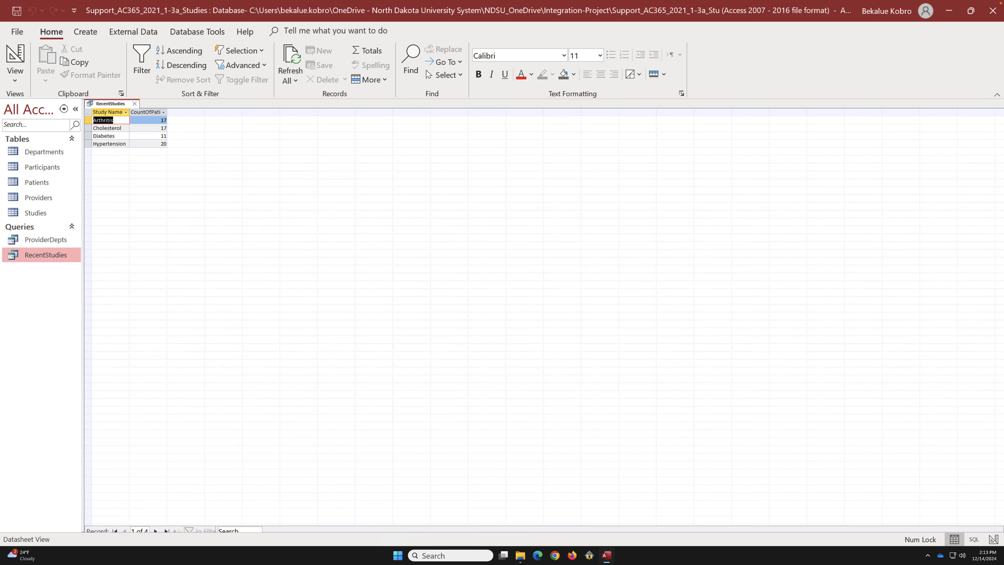
- Close the RecentStudies results and open the ProviderDepts query in its datasheet
left_click(134, 104)
left_click(55, 239)
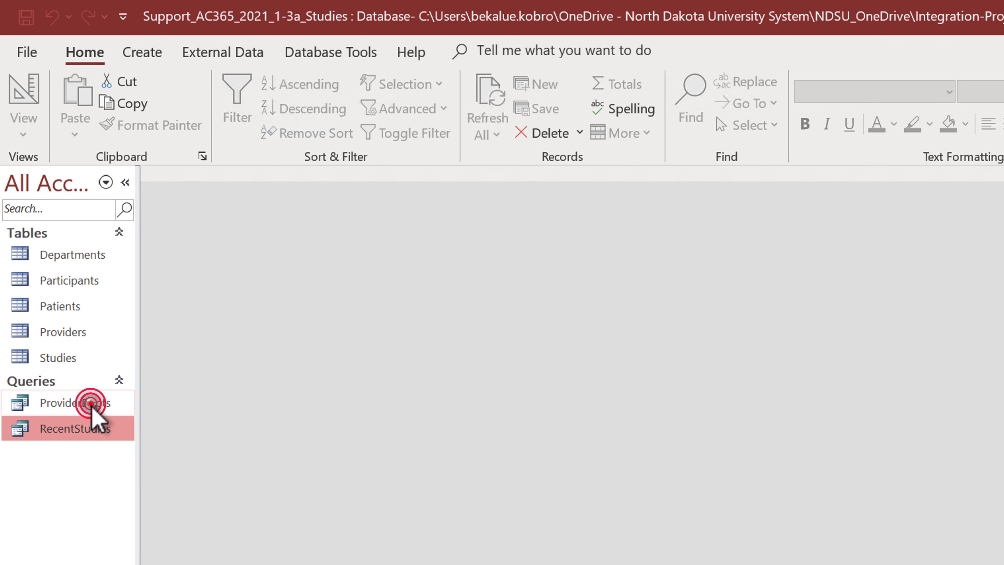
double_click(90, 403)
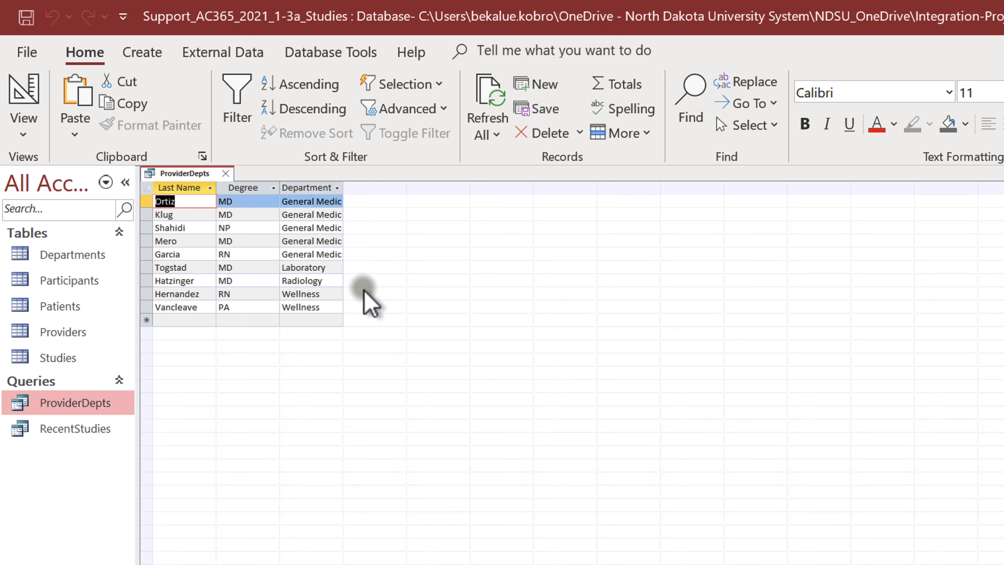
- Export ProviderDepts with formatting and layout to the Excel workbook ProviderDepts.xlsx in the Integration-Project folder, without saving the export steps
left_click(238, 53)
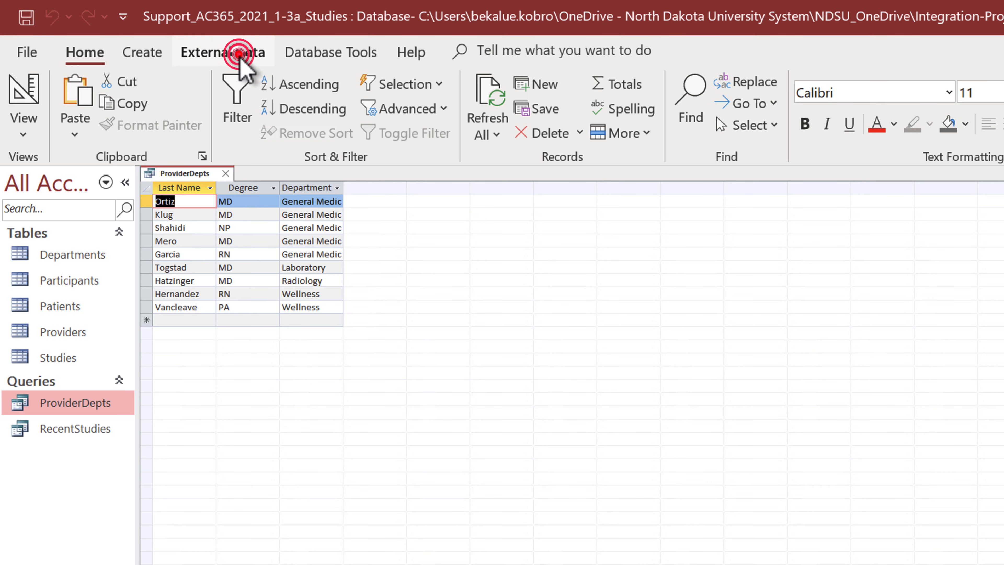
left_click(298, 98)
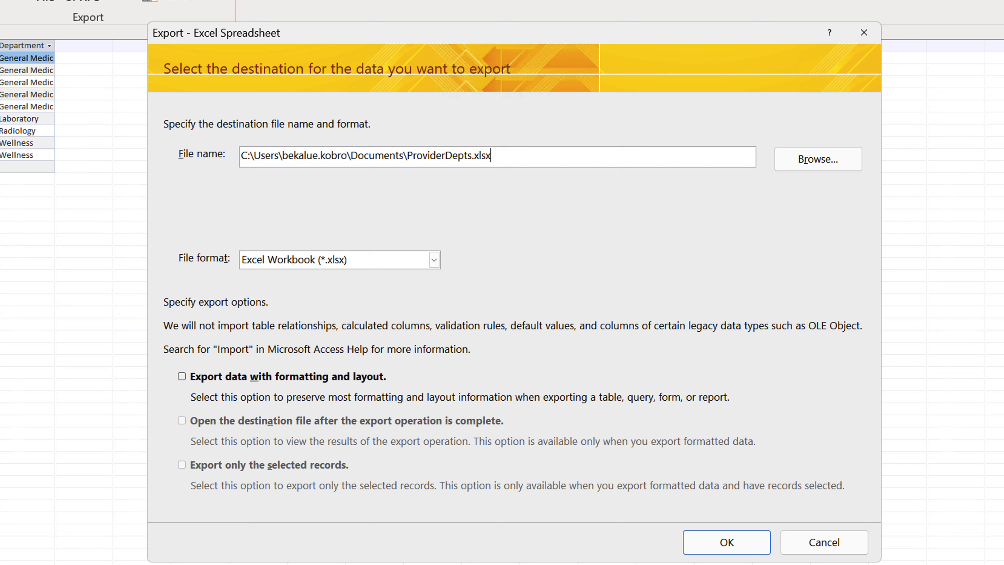
double_click(445, 156)
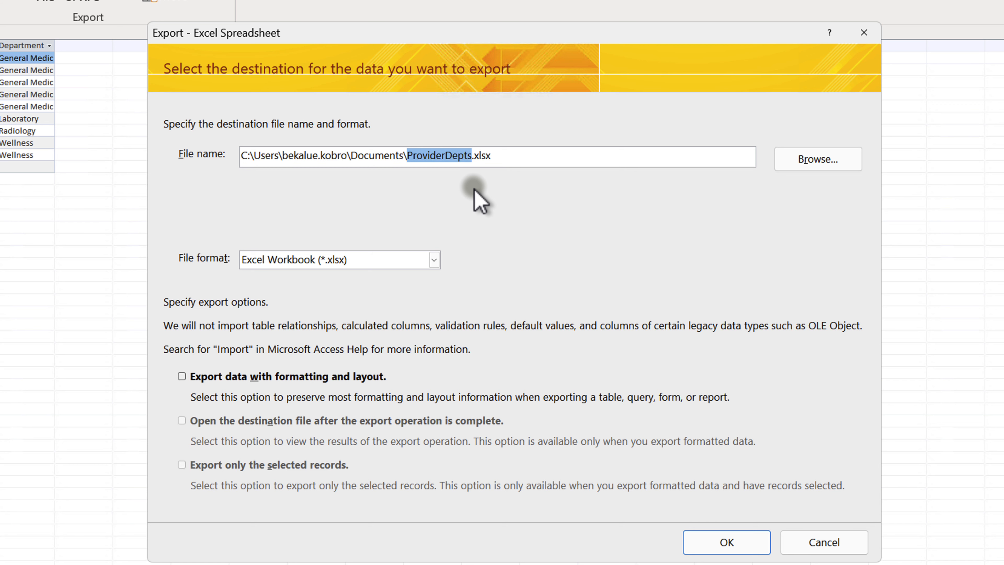
left_click(805, 162)
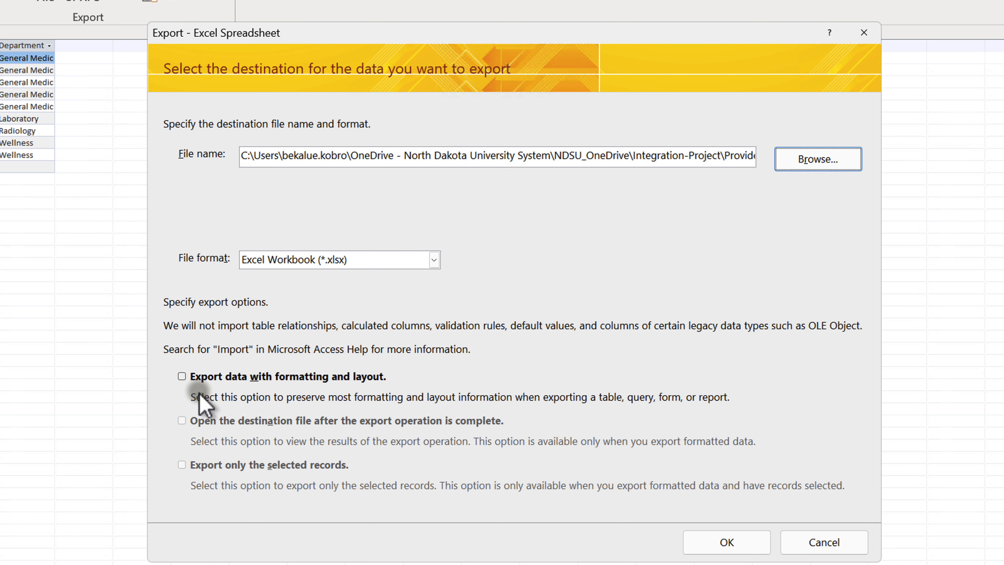
left_click(182, 377)
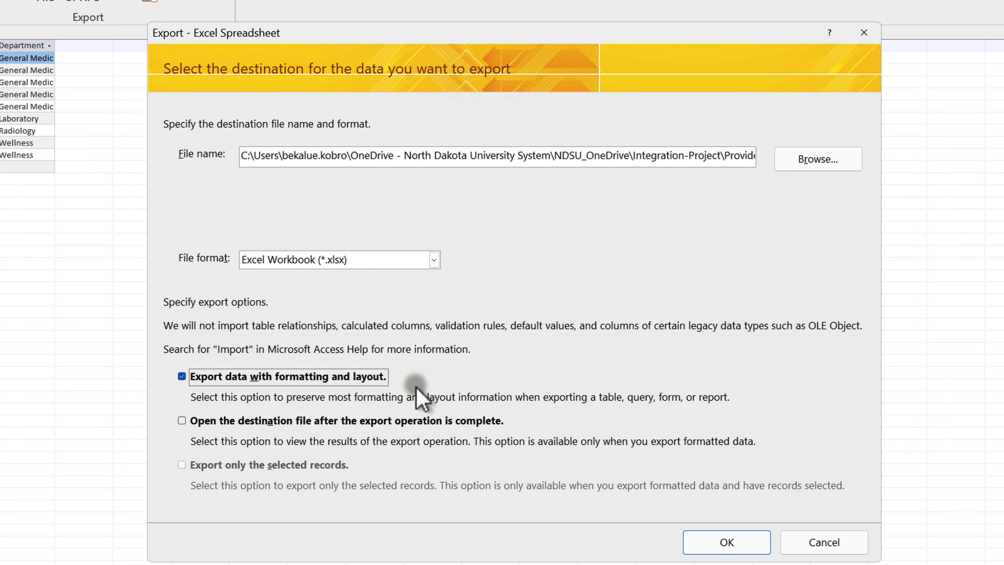
left_click(722, 539)
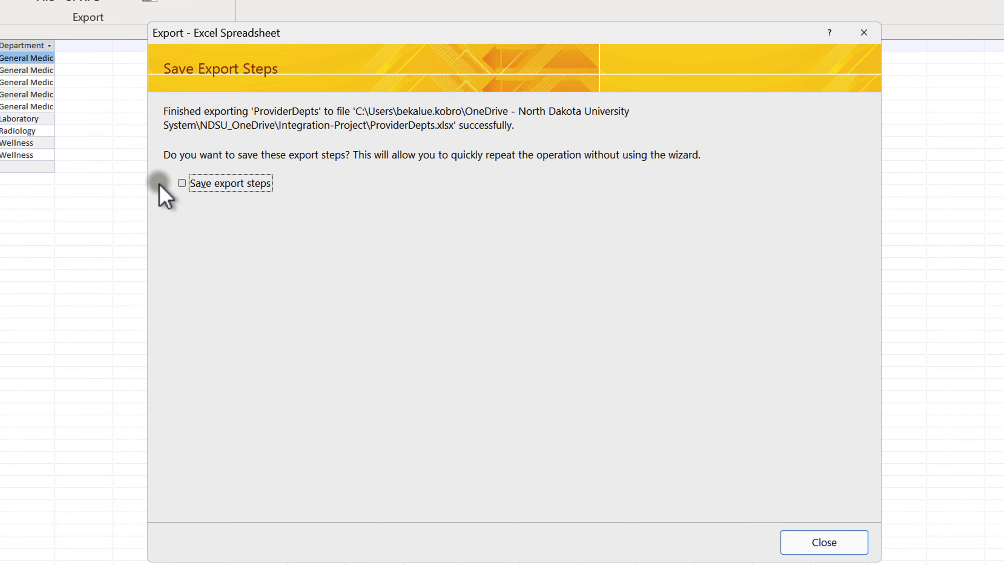
left_click(818, 542)
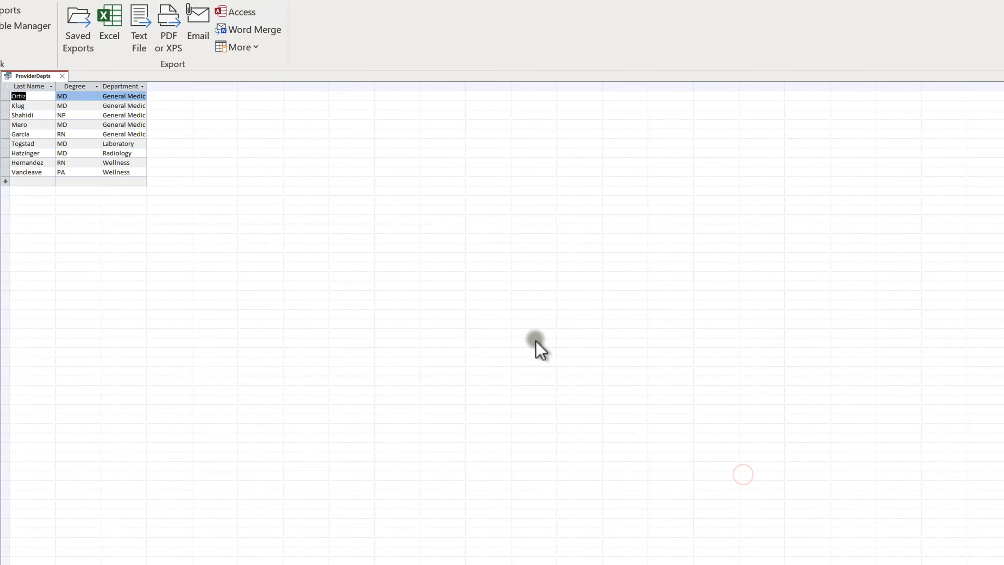
- Open the exported ProviderDepts workbook from the Integration-Project folder in Excel to check its provider data, and close it
left_click(520, 555)
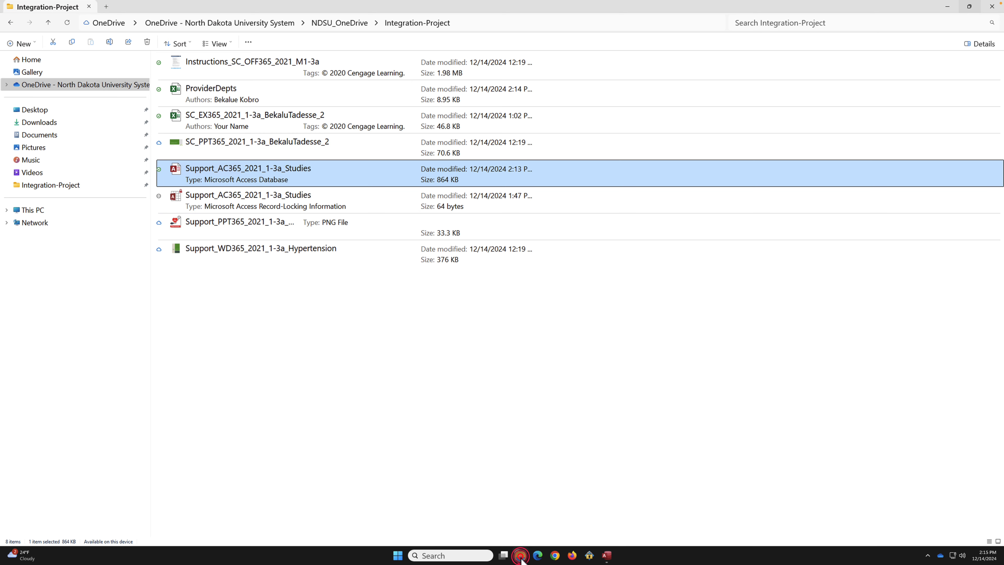
left_click(558, 329)
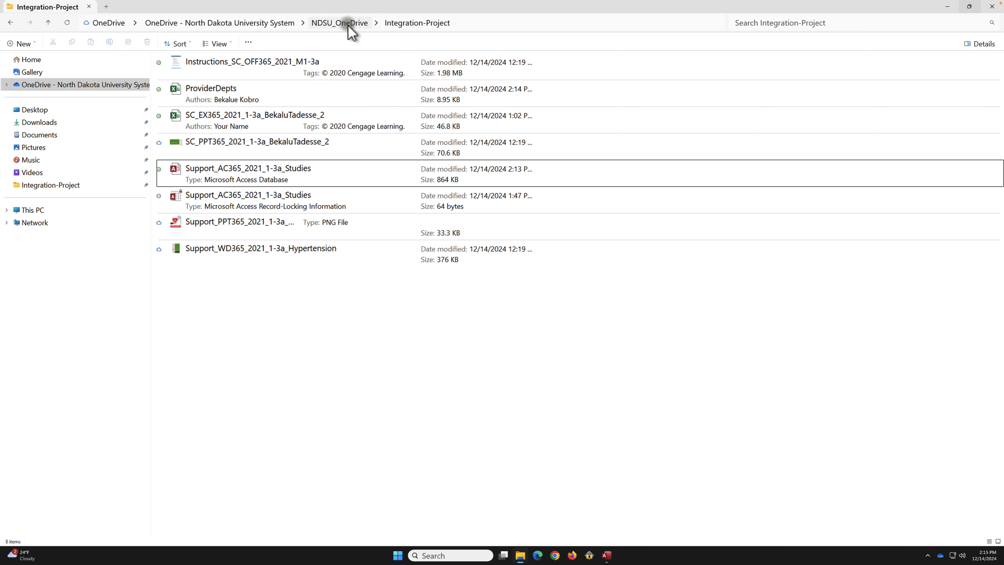
left_click(276, 98)
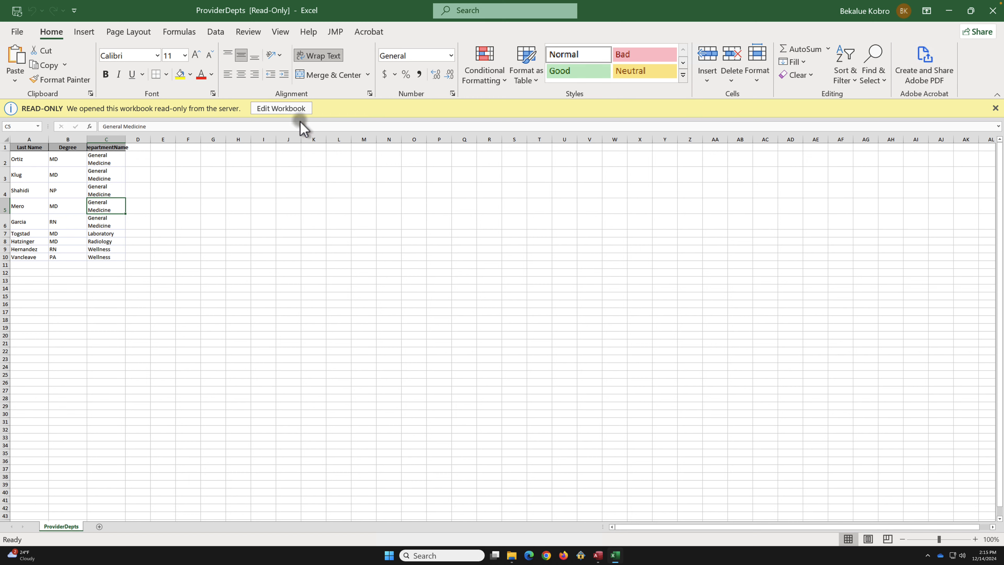
left_click(284, 110)
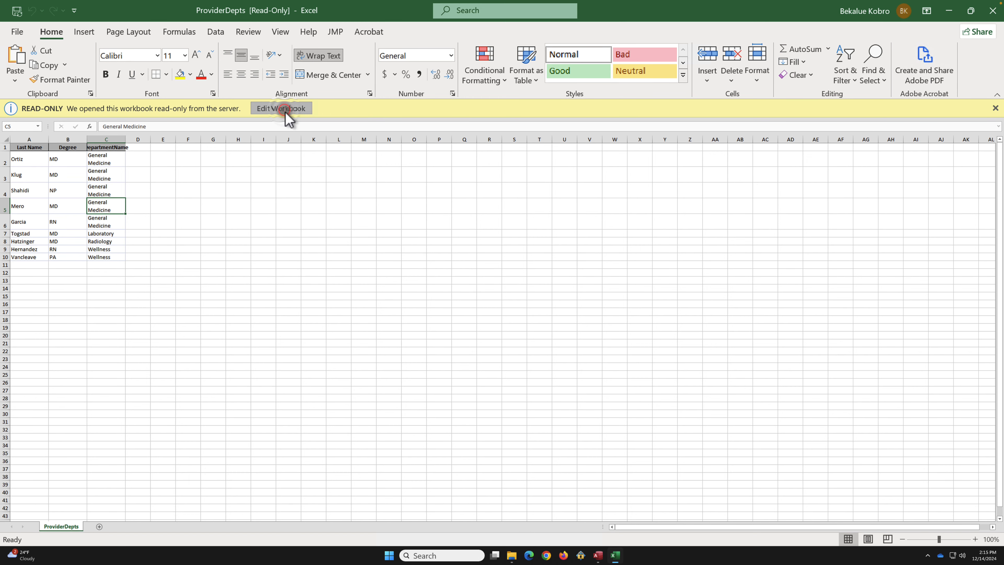
scroll(240, 283, "down", 4)
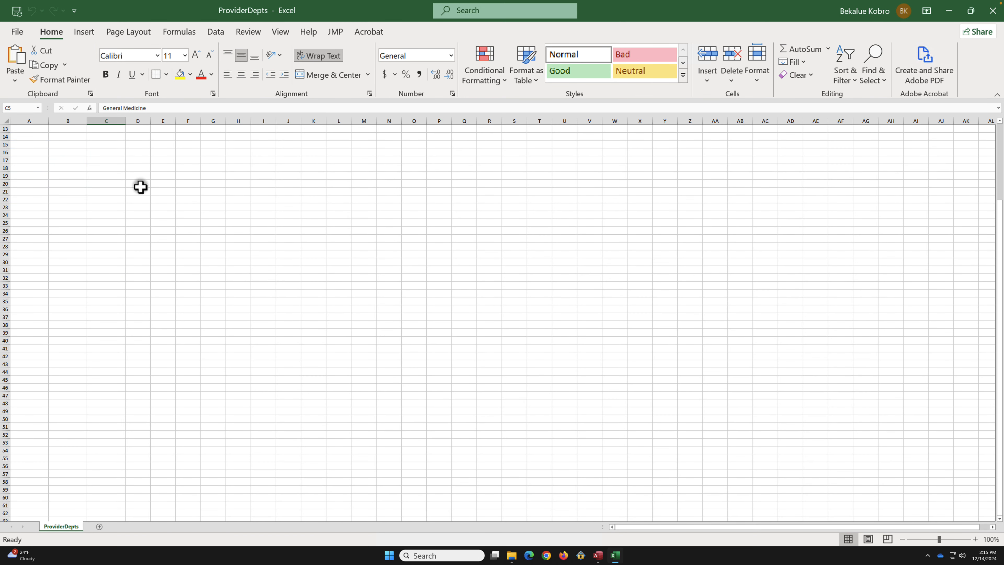
scroll(140, 187, "up", 4)
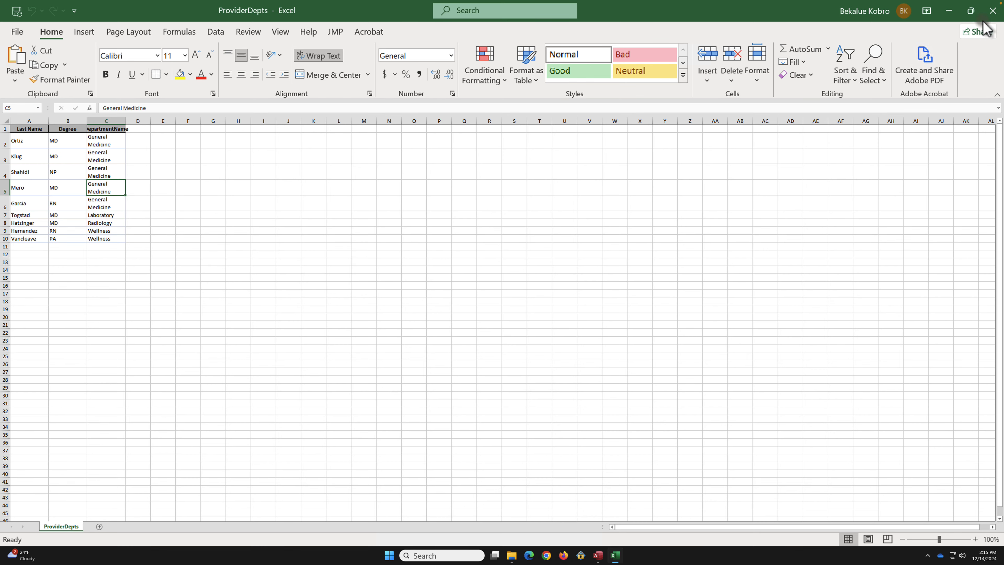
left_click(992, 10)
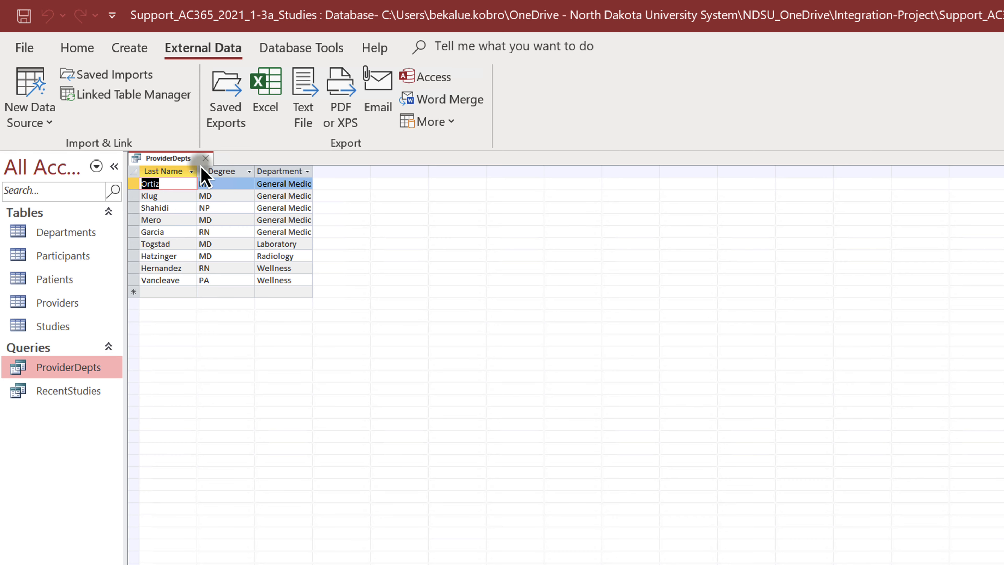
- Open RecentStudies in place of ProviderDepts and export it with formatting and layout as RecentStudies.xlsx in the Integration-Project folder, without saving export steps
left_click(206, 158)
double_click(91, 392)
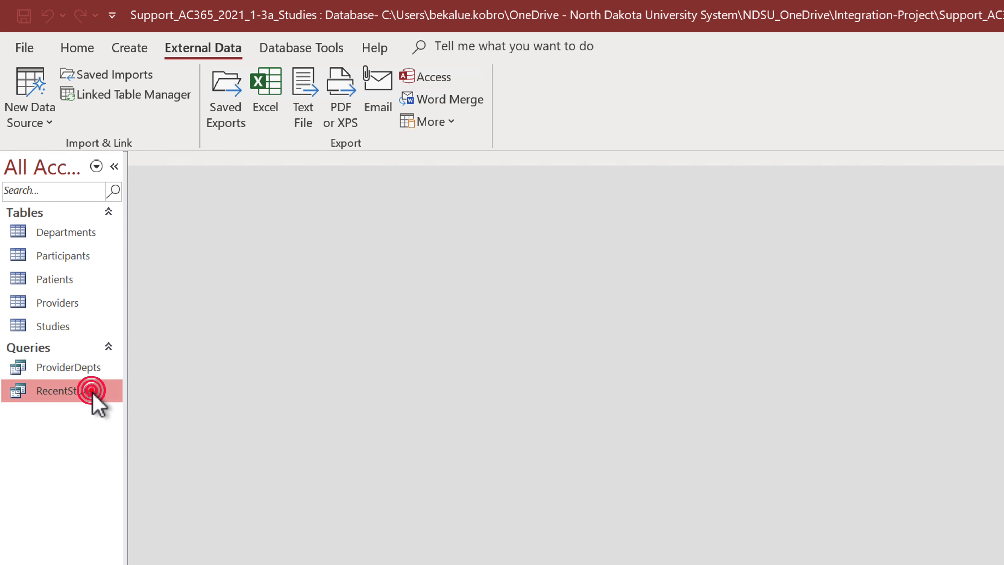
left_click(268, 96)
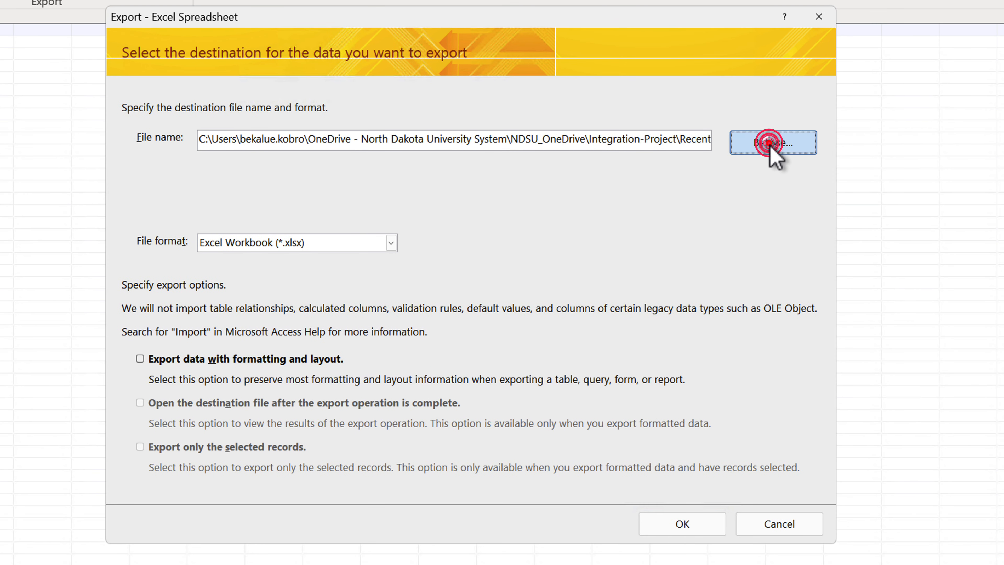
left_click(768, 143)
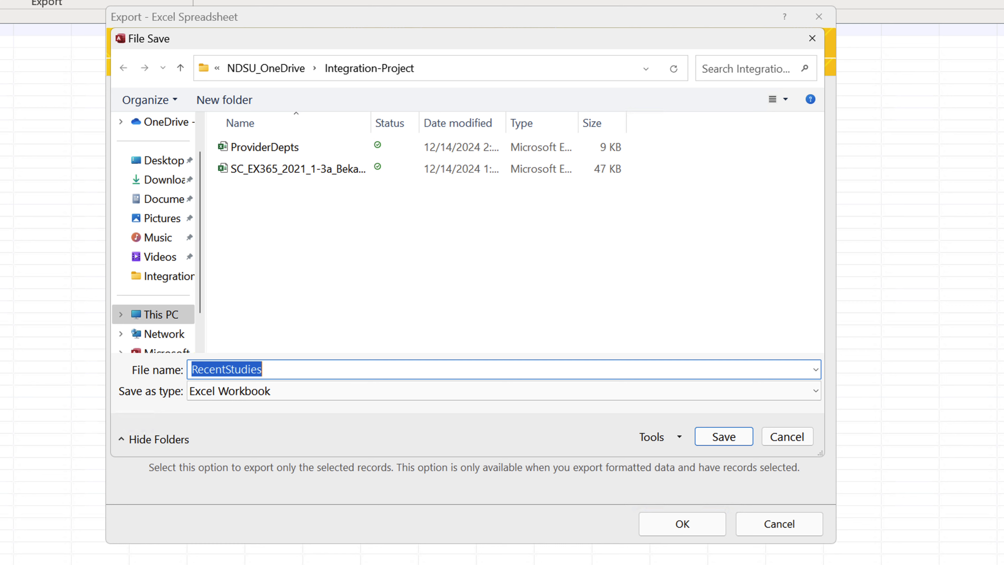
left_click(724, 436)
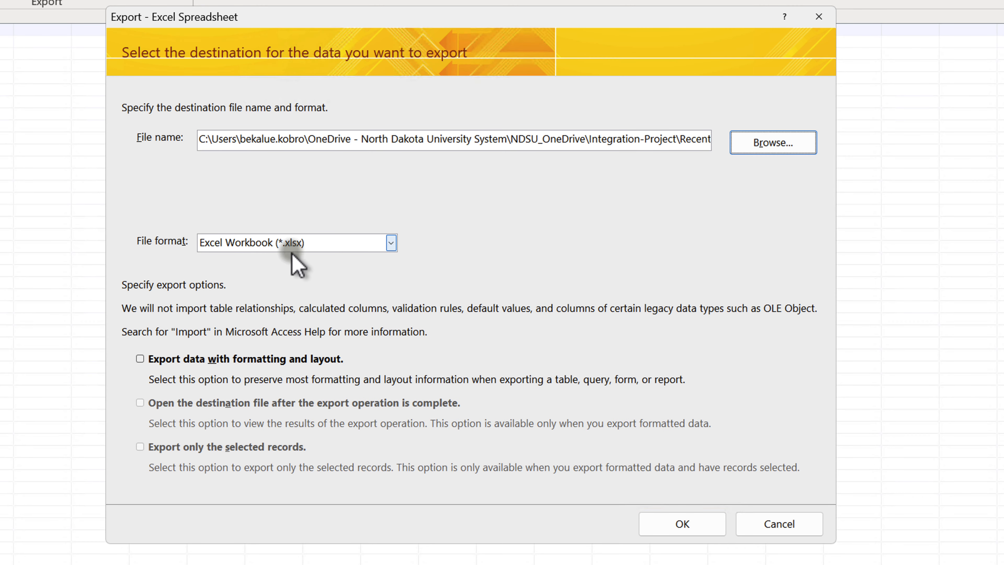
left_click(179, 358)
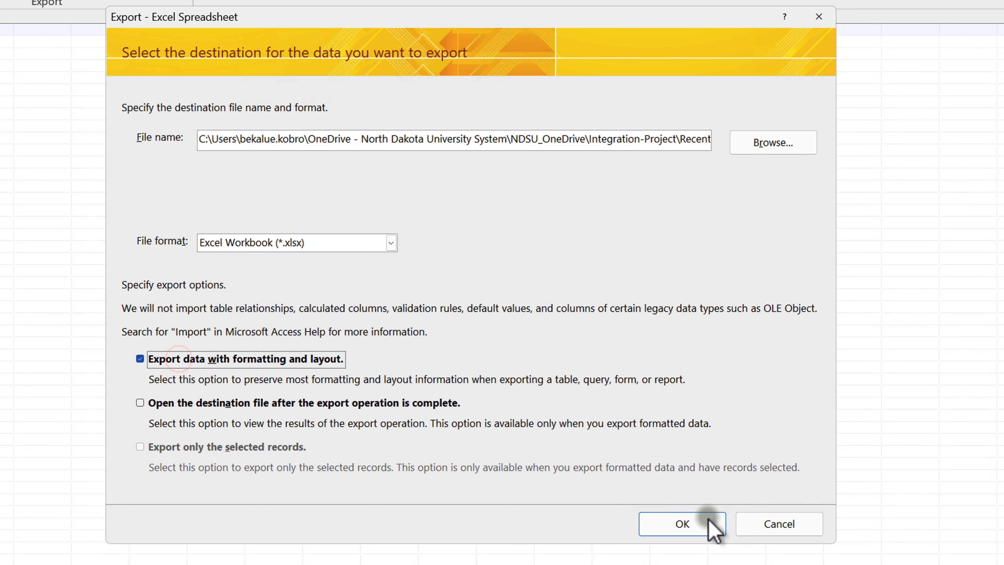
left_click(699, 524)
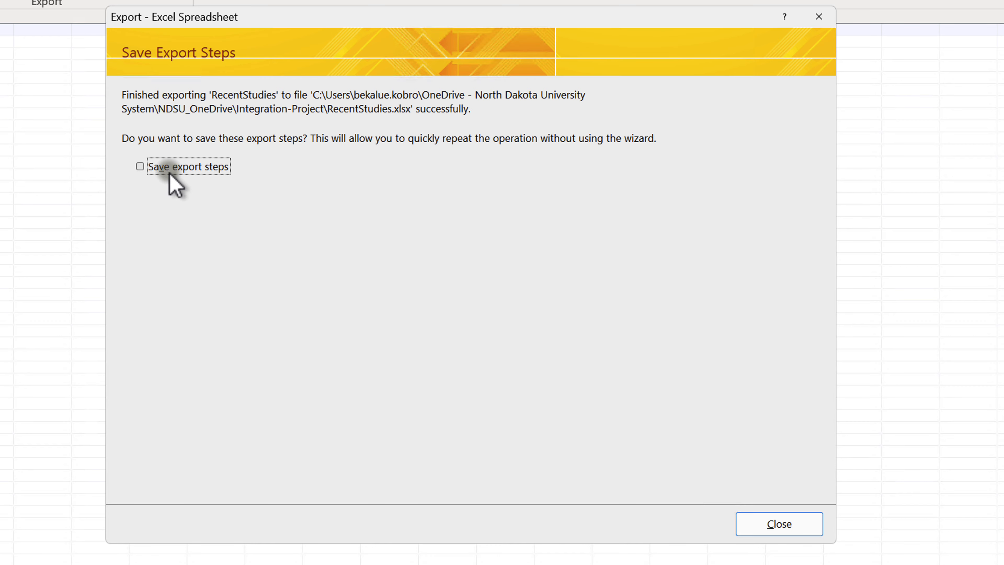
left_click(778, 526)
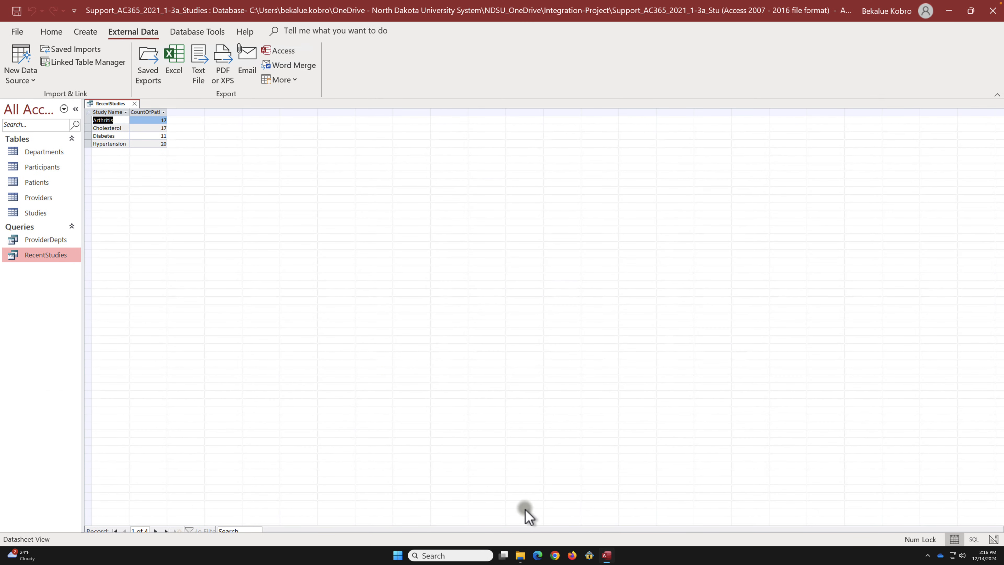
- Open the exported RecentStudies workbook from the Integration-Project folder in Excel and enable editing
left_click(521, 555)
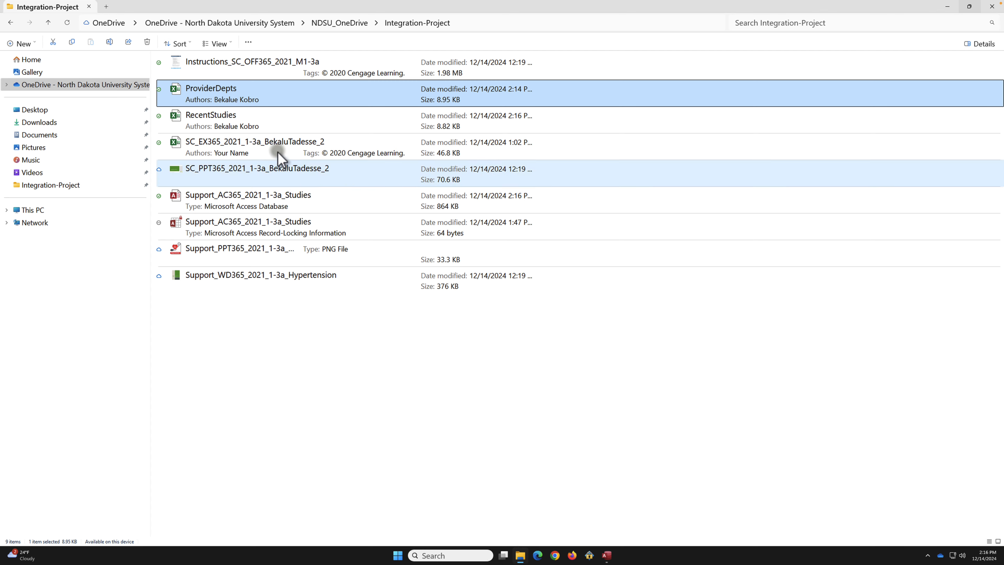
left_click(267, 125)
double_click(277, 125)
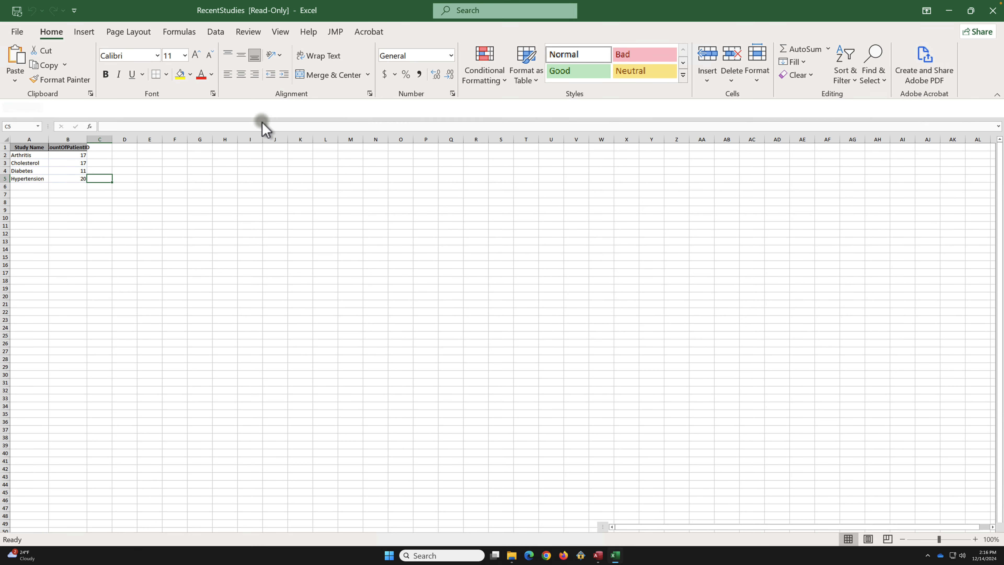
left_click(280, 110)
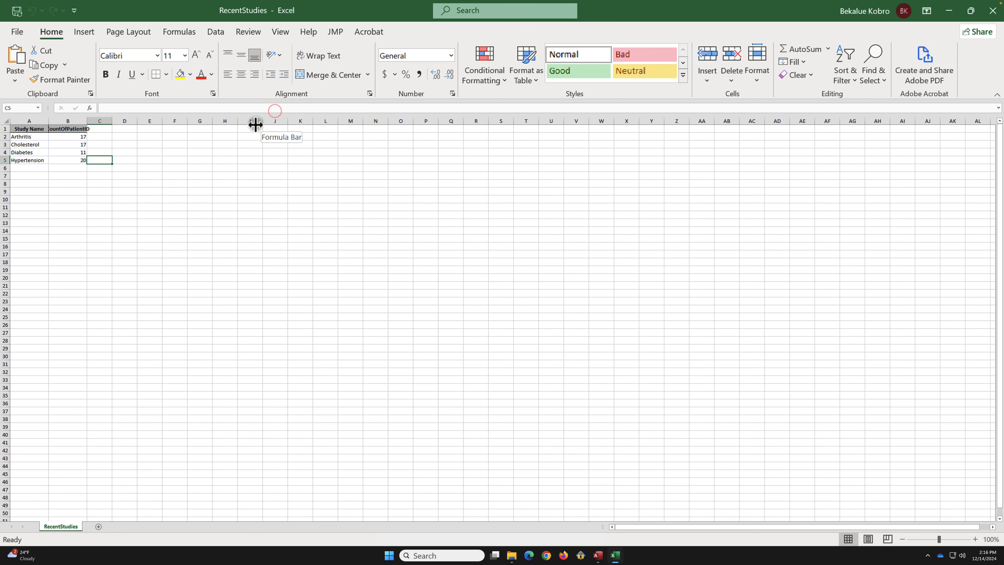
- AutoFit the Study Name and CountOfPatientID columns, and close the workbook
double_click(86, 121)
double_click(48, 120)
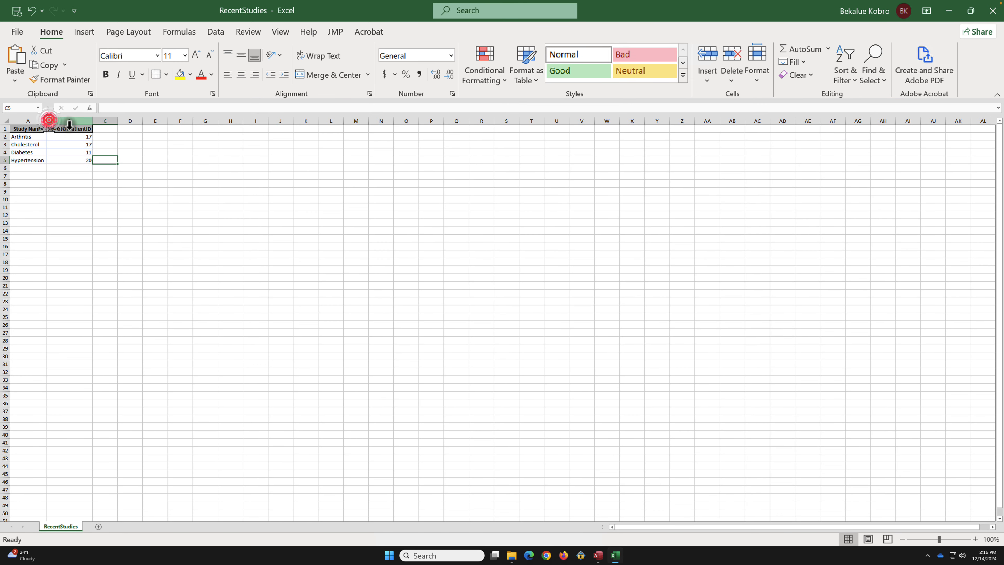
left_click(992, 11)
left_click(513, 293)
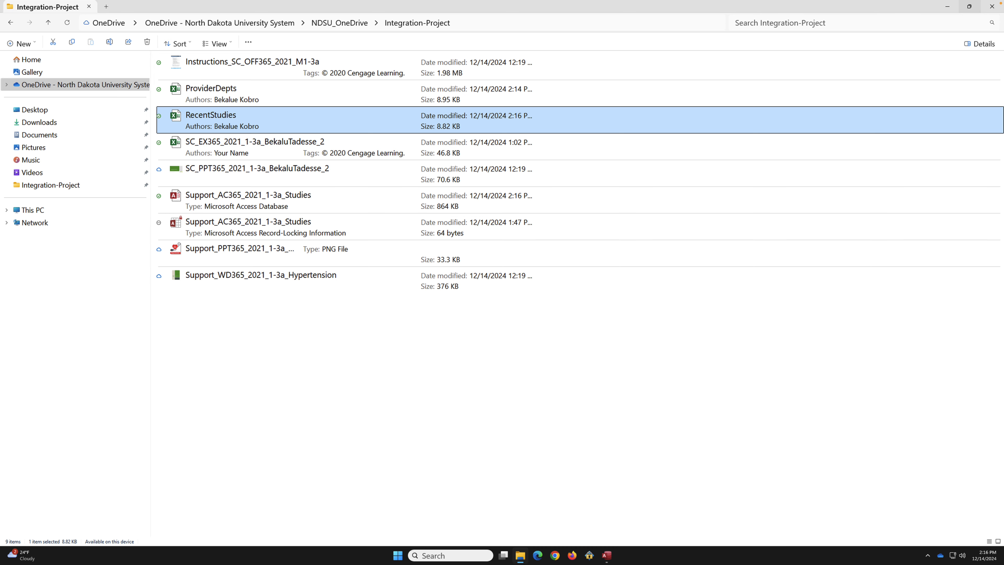
key("ctrl+Right")
key("ctrl+Left")
key("ctrl+Right")
- Switch back to Access and enable Compact on Close for the current database
left_click(607, 555)
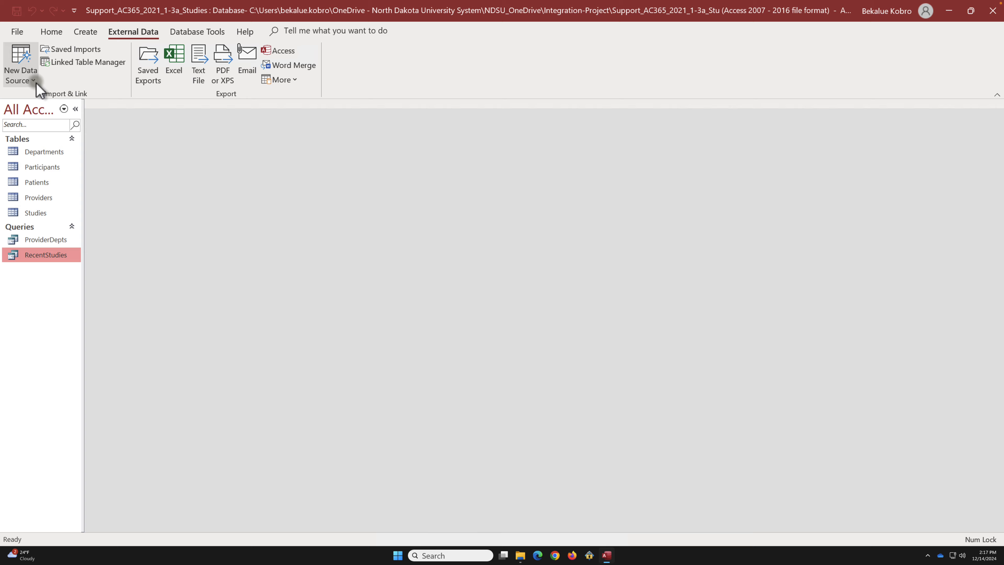
left_click(17, 31)
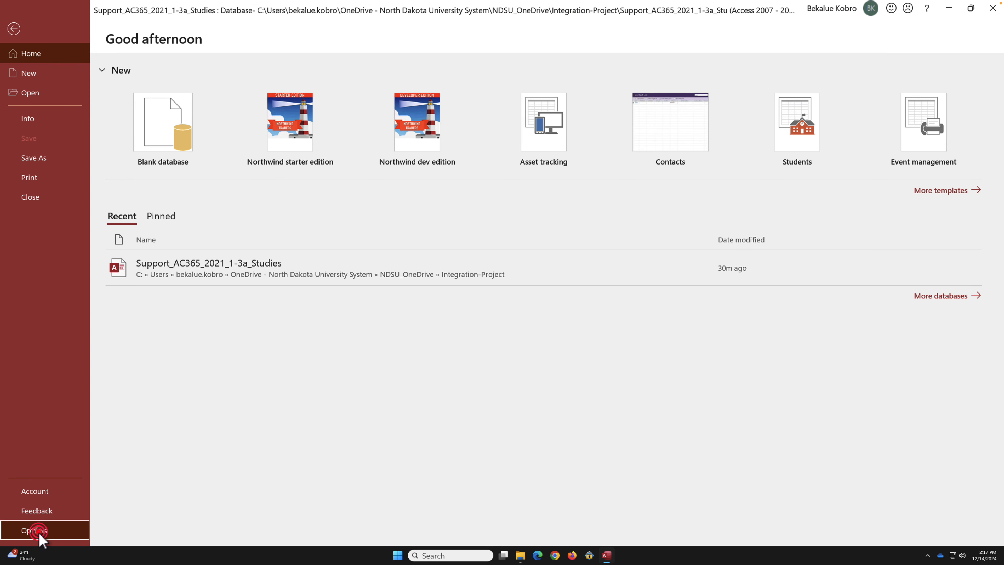
left_click(38, 532)
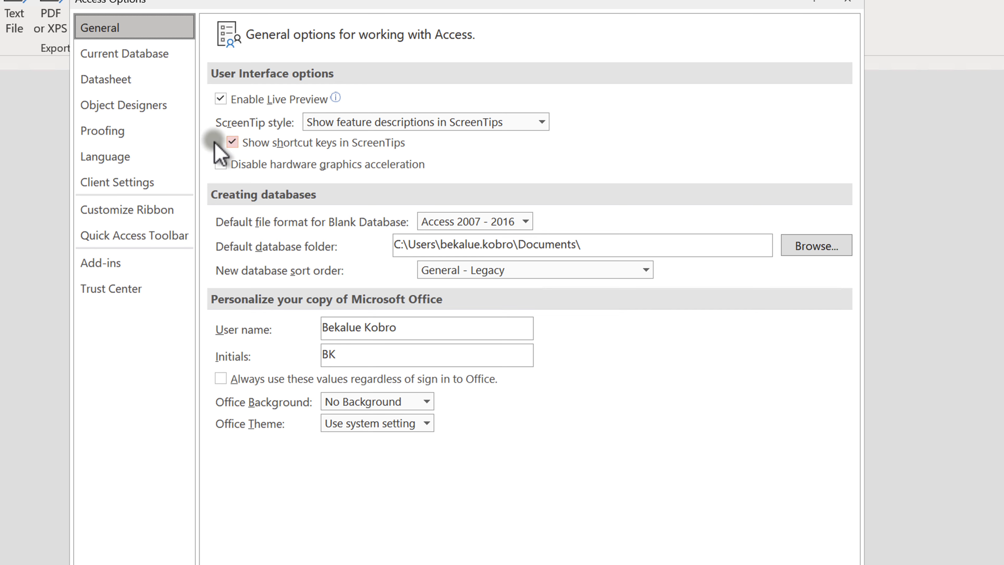
left_click(153, 54)
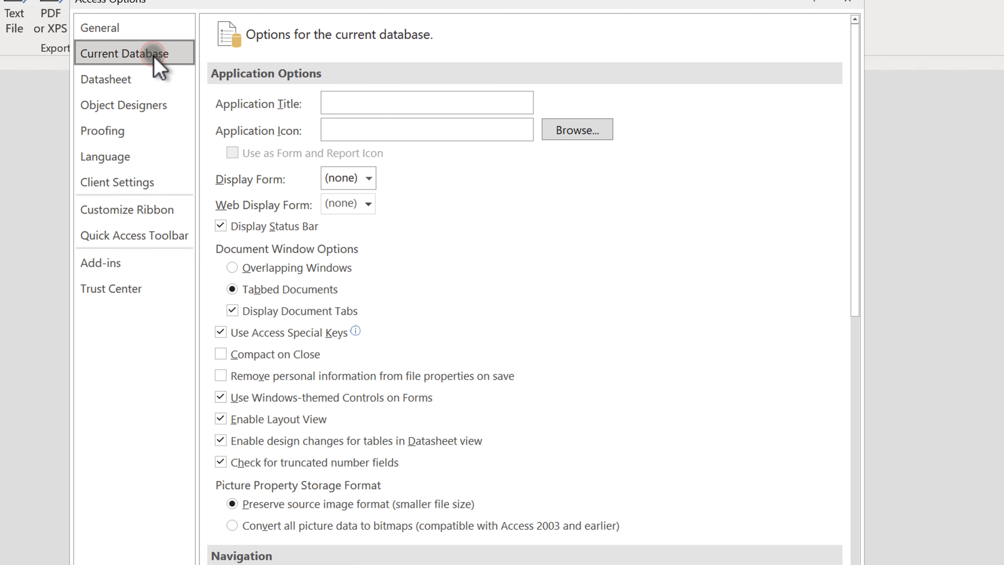
left_click(219, 354)
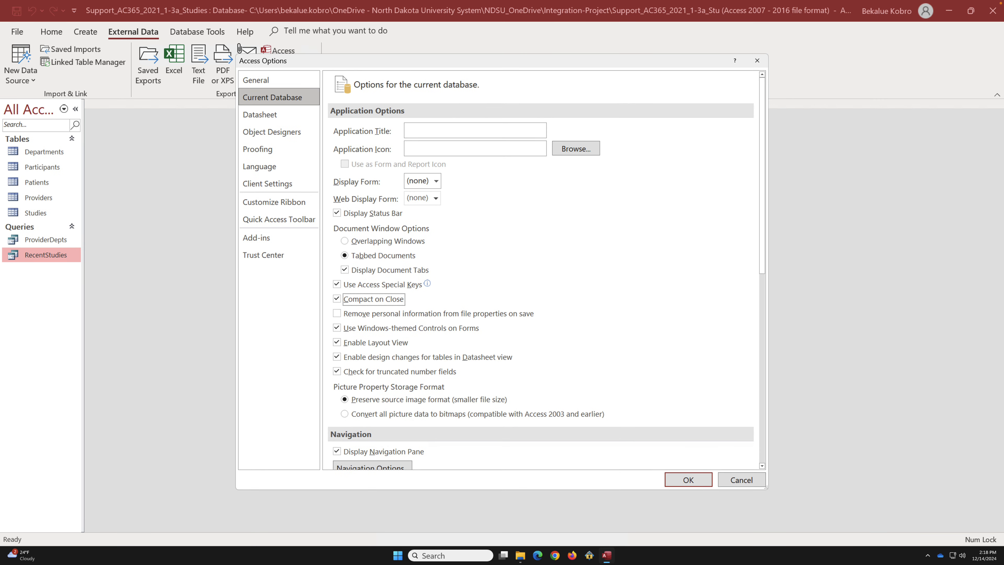
scroll(688, 479, "down", 1)
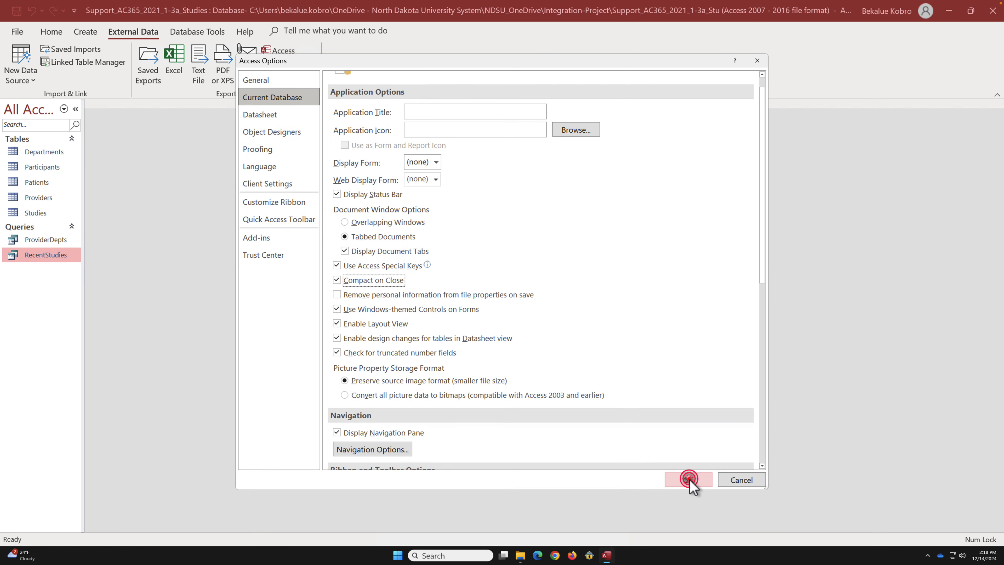
left_click(688, 480)
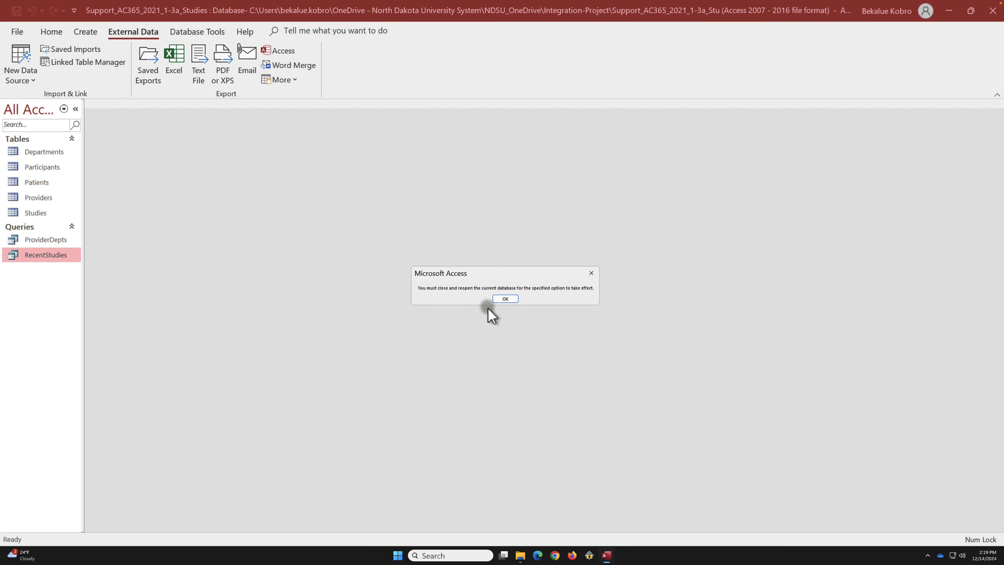
left_click(503, 299)
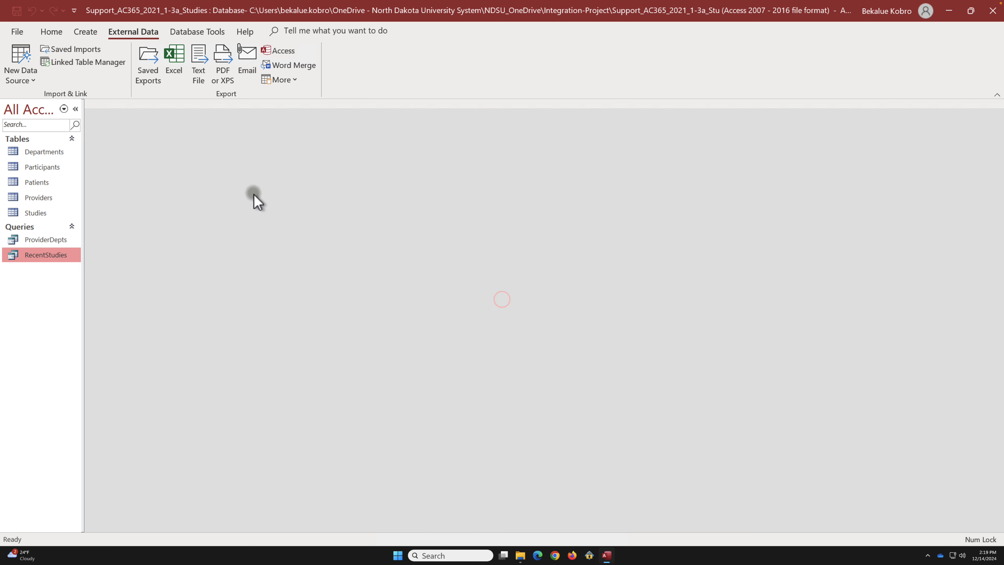
- Compact and repair the Support_AC365_2021_1-3a_Studies database
left_click(18, 34)
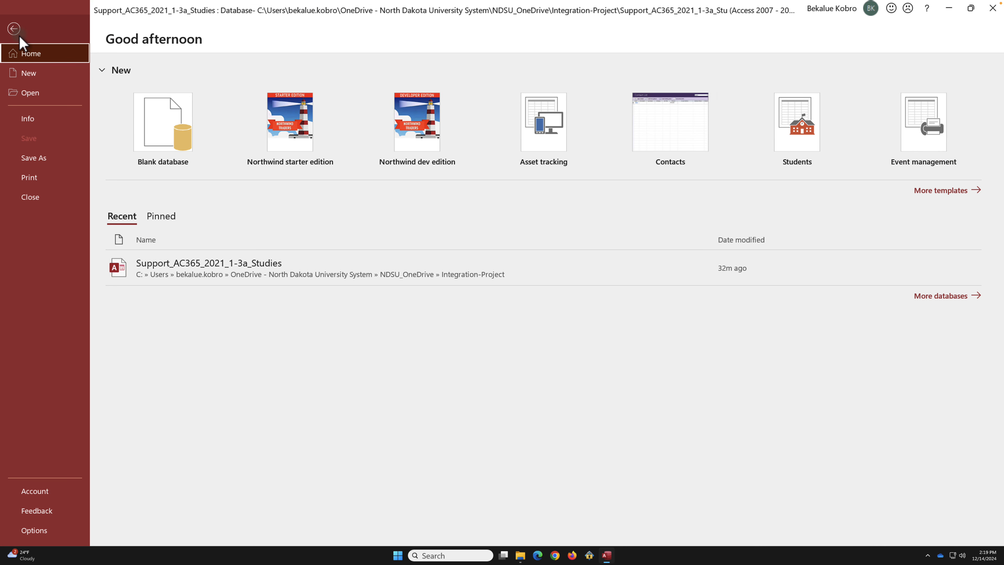
left_click(35, 124)
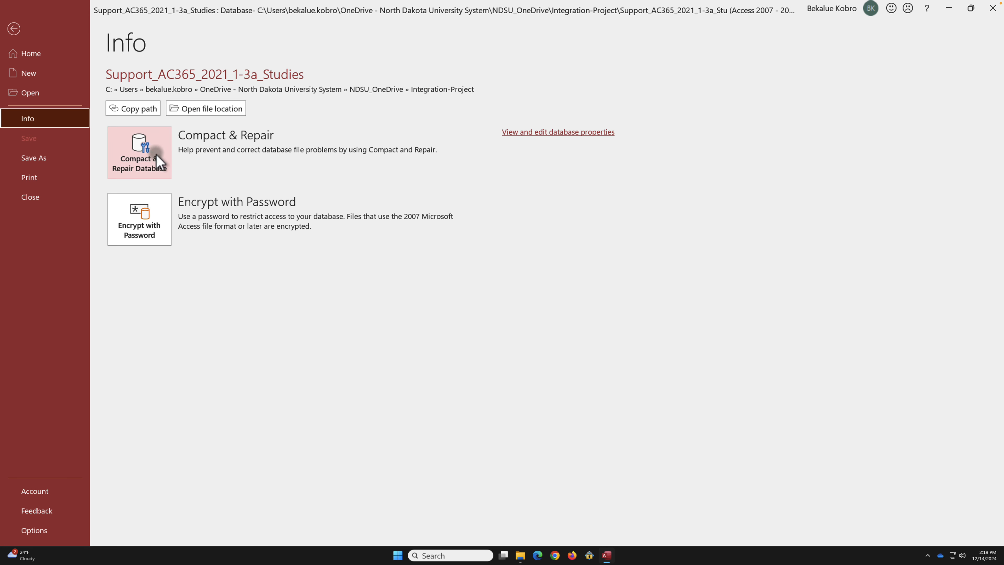
left_click(137, 150)
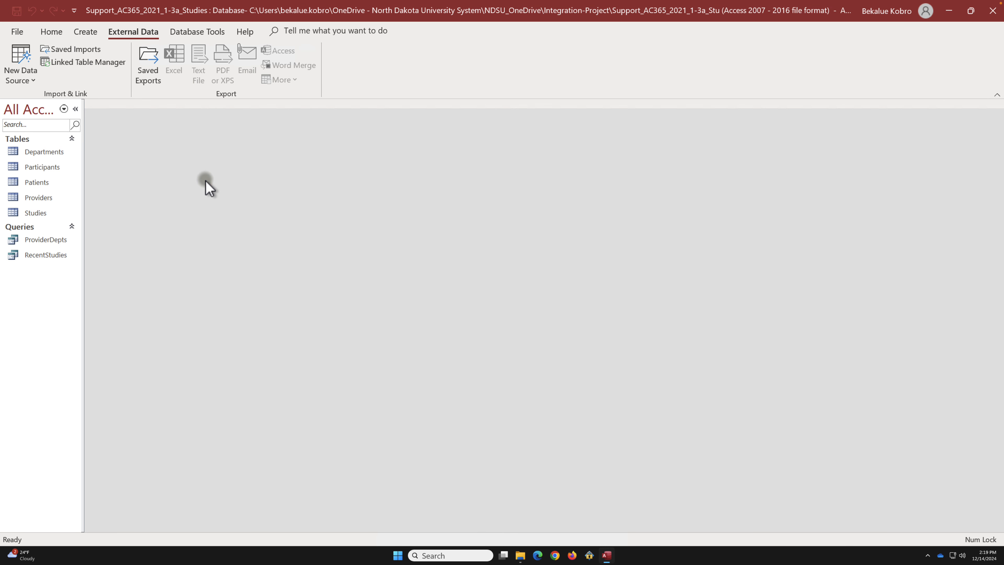
- Close the Support_AC365_2021_1-3a_Studies database
left_click(17, 31)
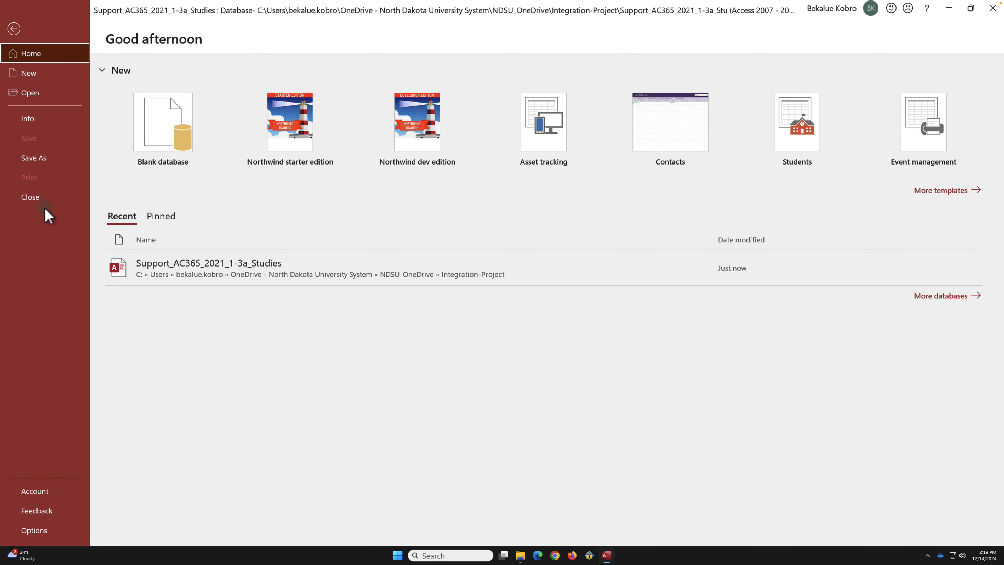